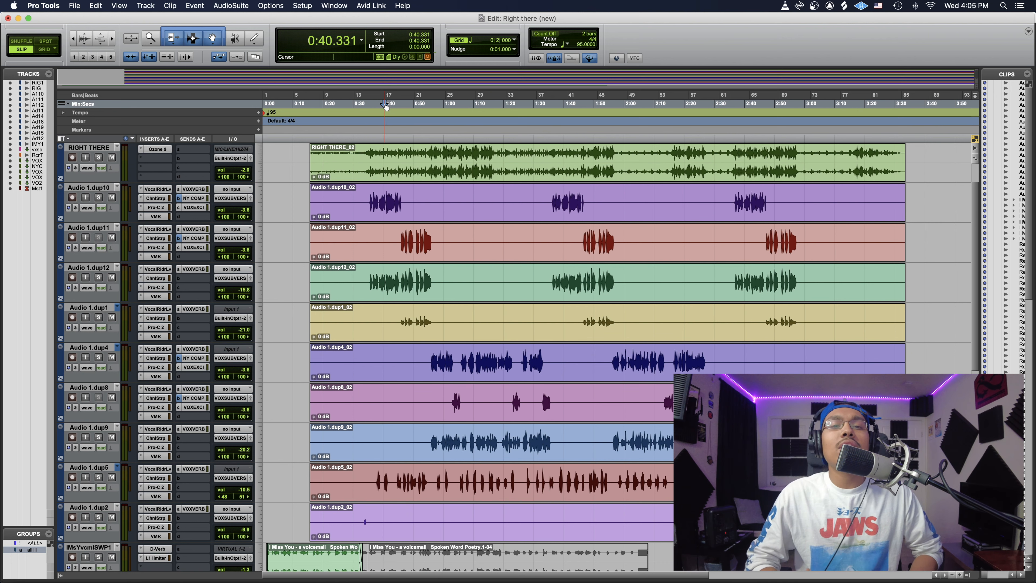
Play the full mix from about 0:34.6, just before the first vocal phrase
left_click(372, 204)
left_click(367, 193)
key("space")
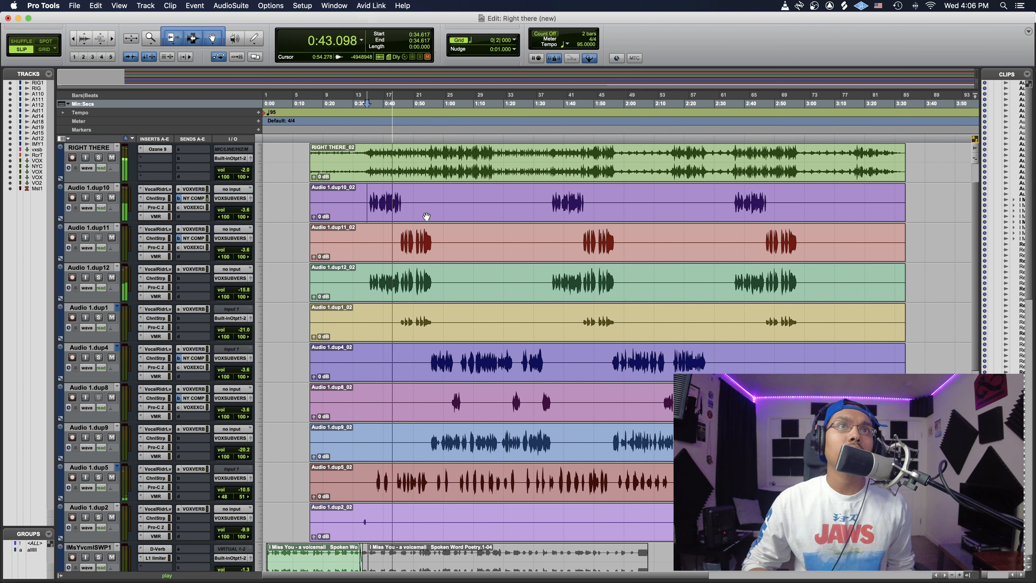
key("space")
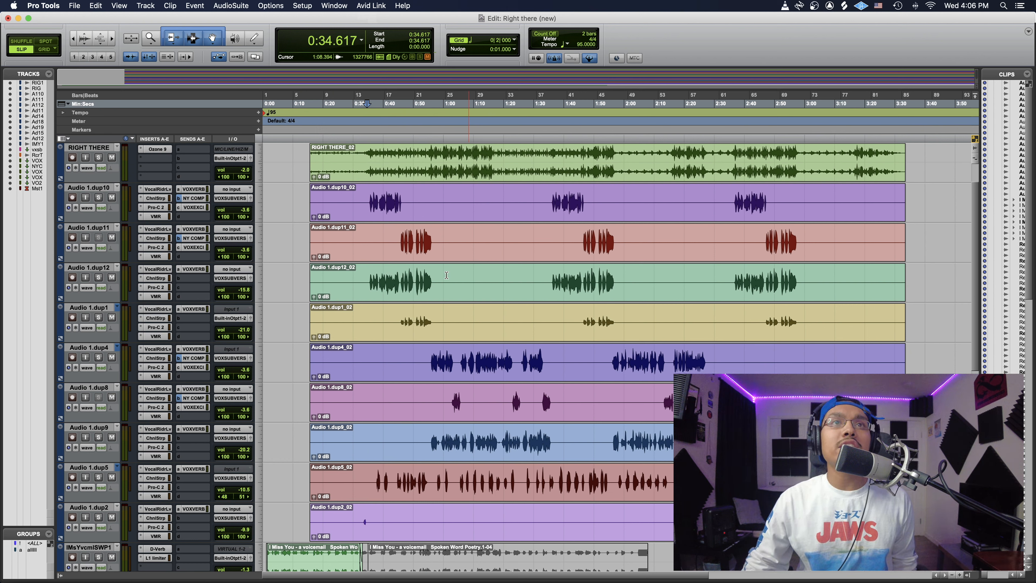
Highlight the first vocal section on Audio 1.dup12, across Audio 1.dup10 to dup12, and on Audio 1.dup1
left_click_drag(373, 280, 436, 268)
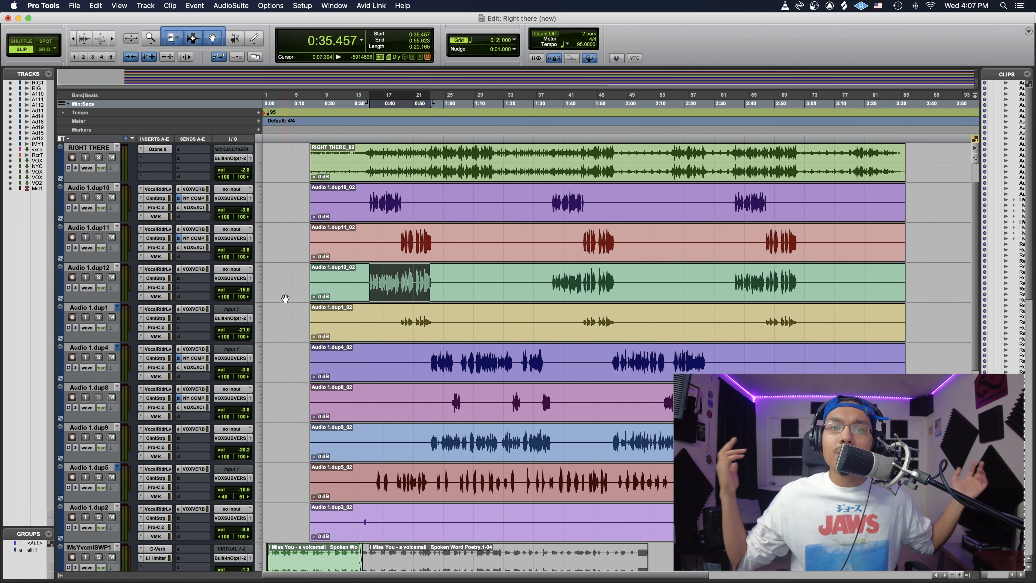
left_click(403, 186)
left_click_drag(379, 192, 432, 267)
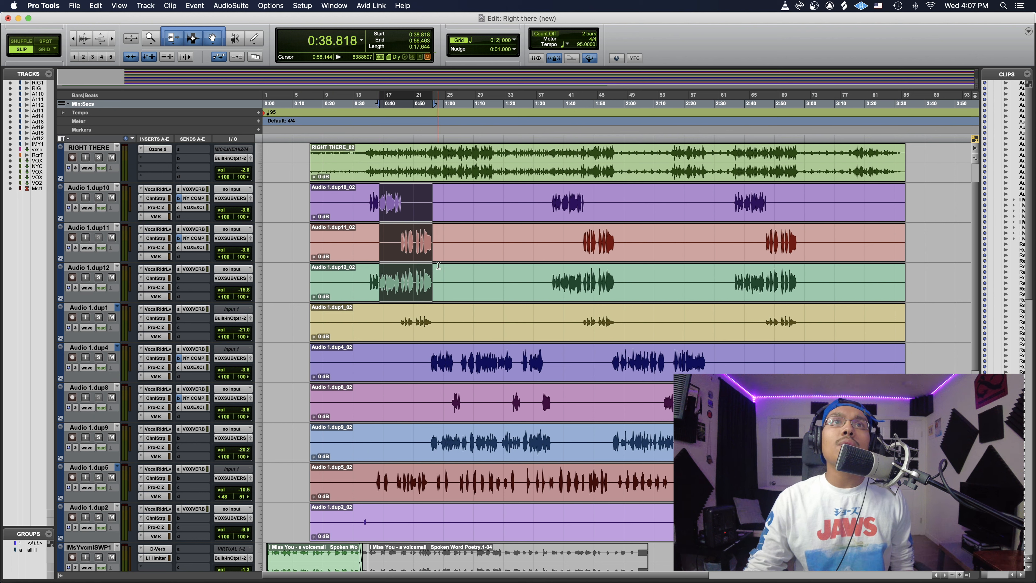
left_click(423, 231)
left_click_drag(396, 315, 434, 318)
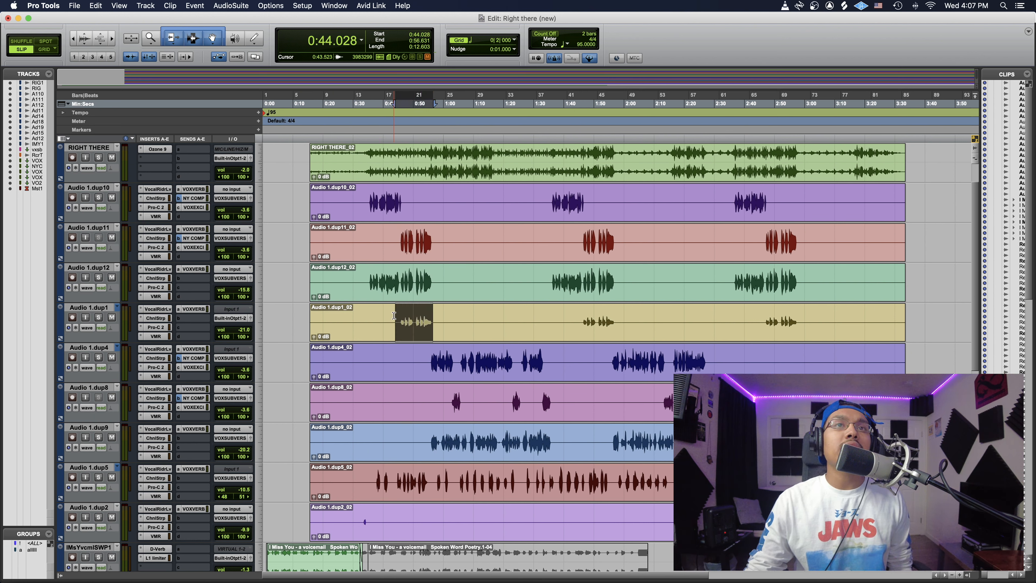
Play the session from about 0:41.5 through the change from the Audio 1.dup10 vocal to the Audio 1.dup11 vocal
left_click(392, 316)
left_click(379, 114)
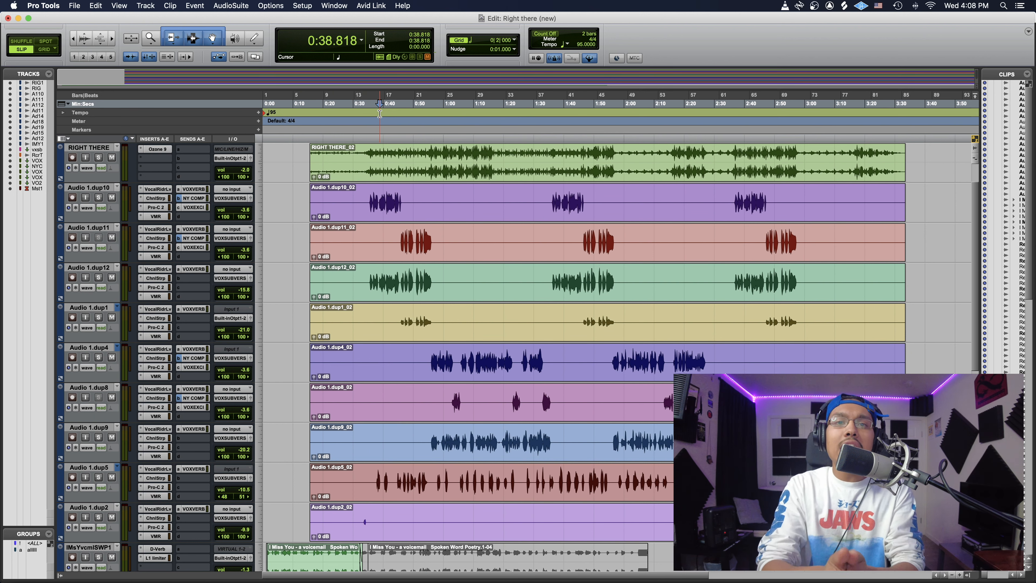
left_click(393, 104)
left_click(388, 104)
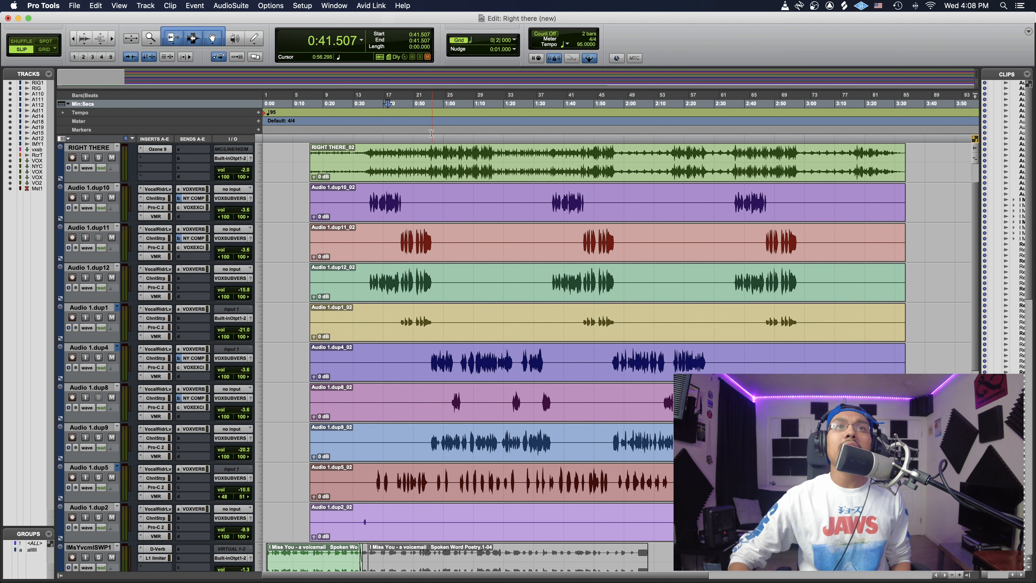
key("space")
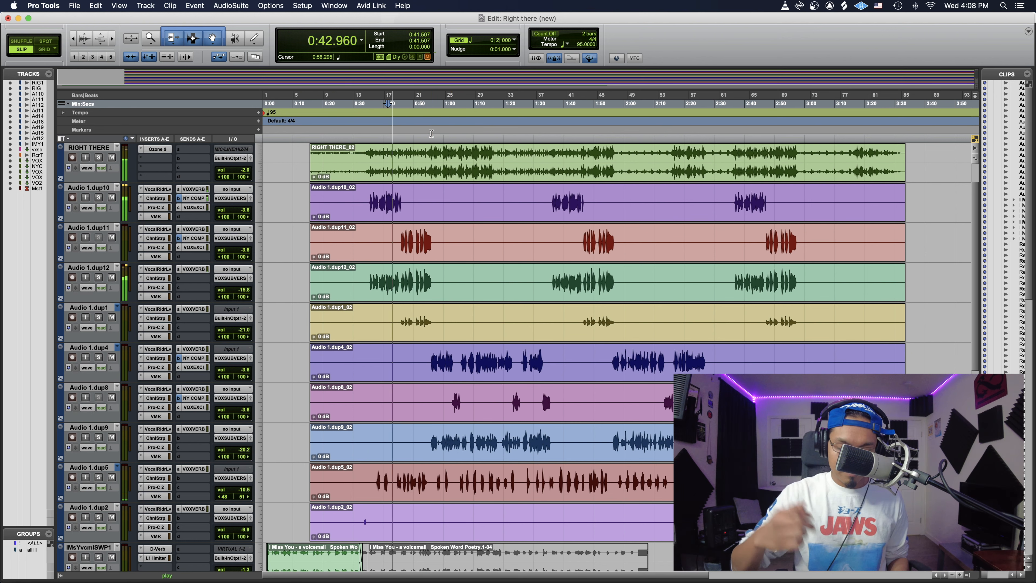
key("t")
key("t")
scroll(479, 242, "right", 5)
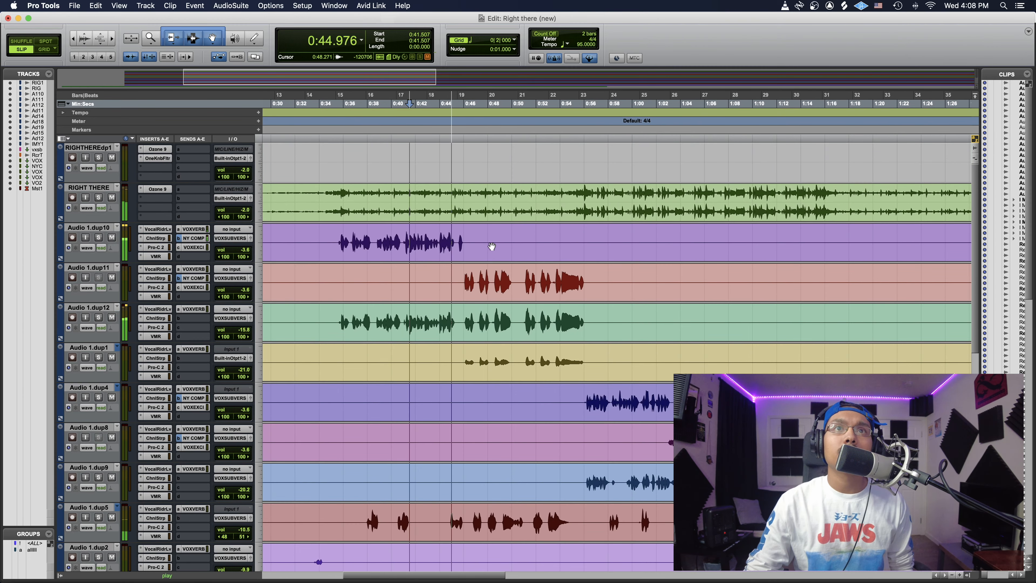
scroll(490, 243, "down", 2)
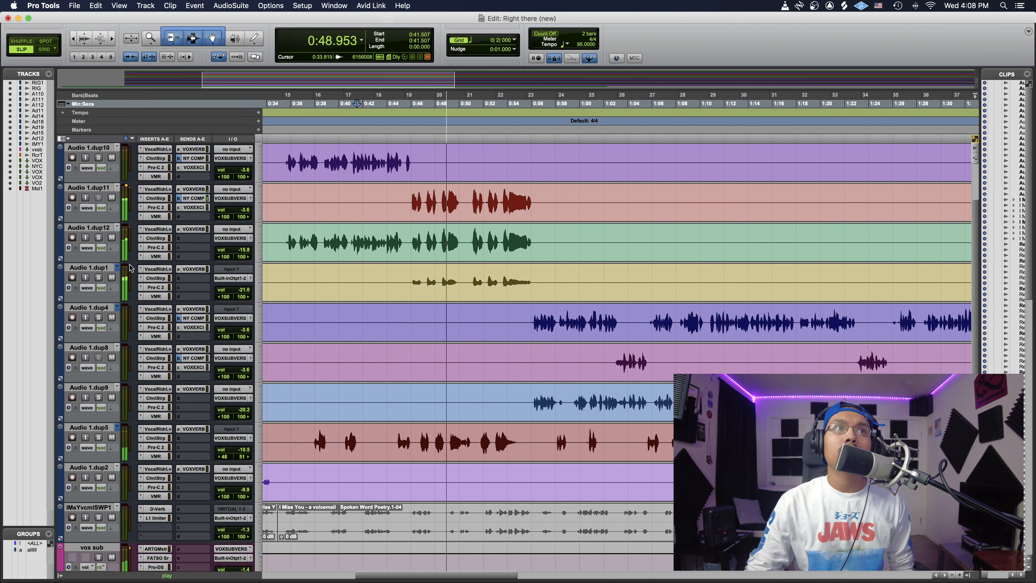
key("space")
Solo Audio 1.dup11, Audio 1.dup12, Audio 1.dup1 and vox sub, and play them from about 0:45.6
left_click(98, 197)
left_click(98, 238)
left_click(98, 277)
left_click(98, 557)
key("space")
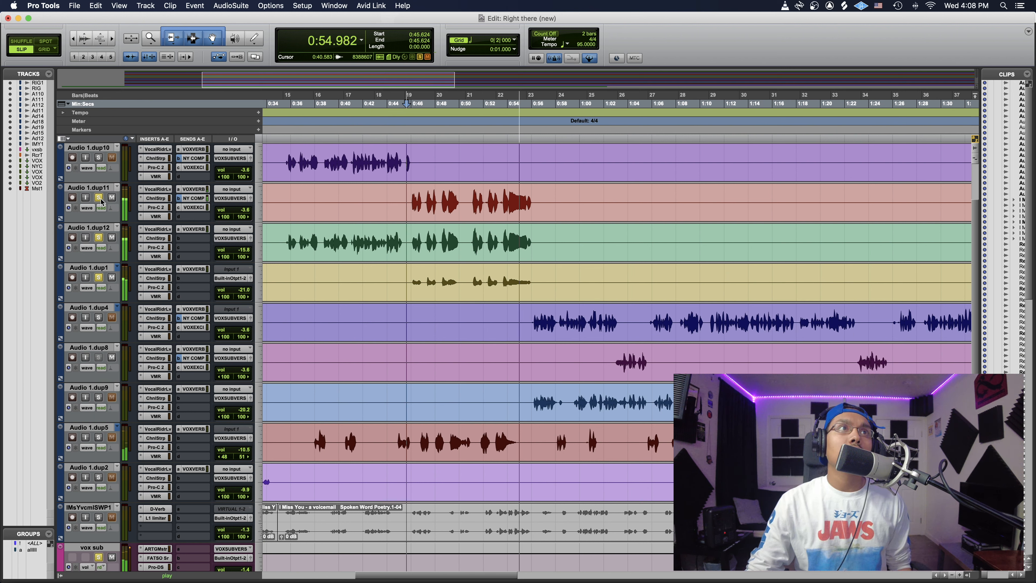
Stop the soloed playback and replay the section from about 0:45.6 with no tracks soloed
key("space")
key("space")
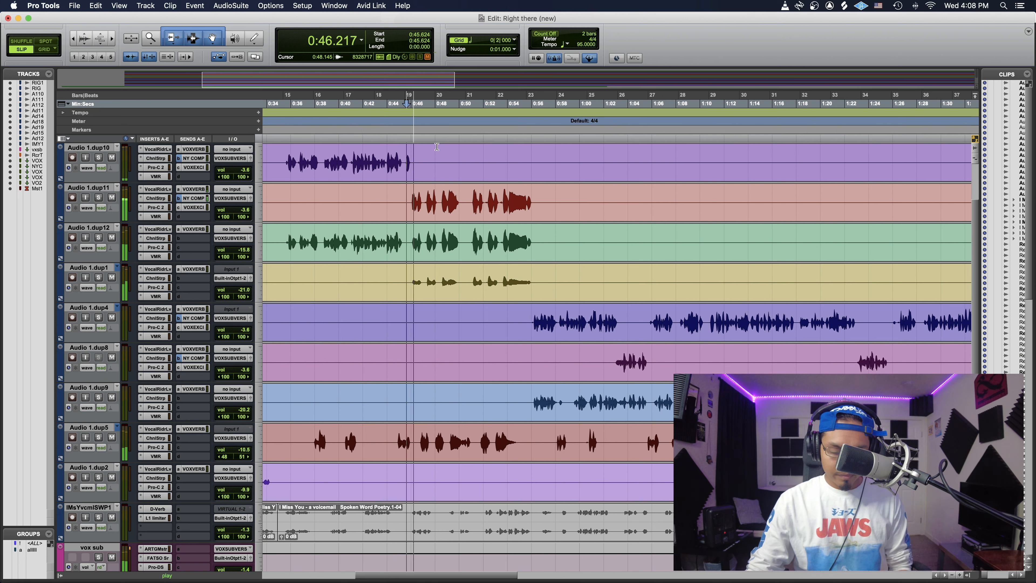
key("r")
key("space")
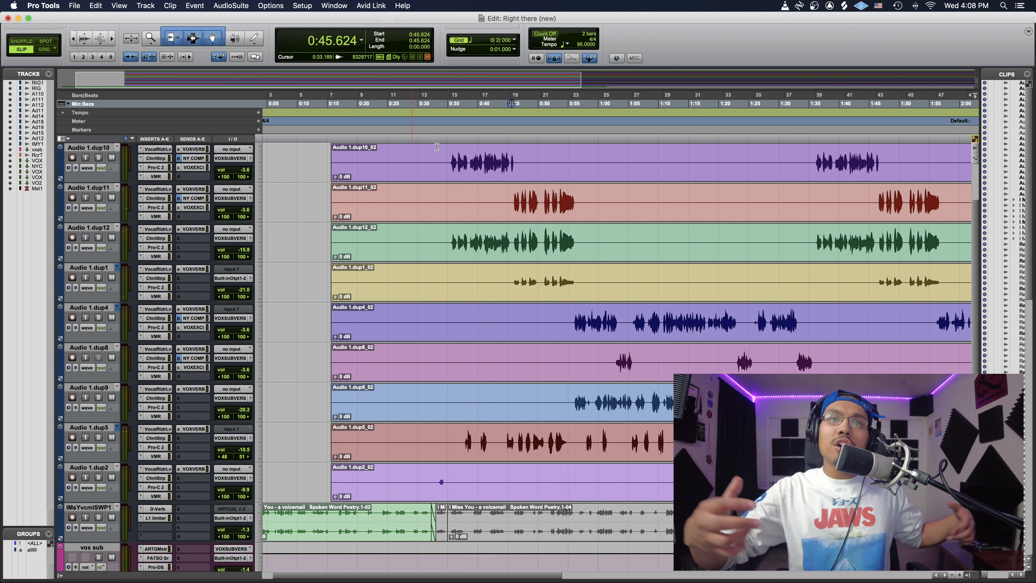
Highlight the next vocal section on Audio 1.dup4 and dup8, on Audio 1.dup9, and on Audio 1.dup5
key("r")
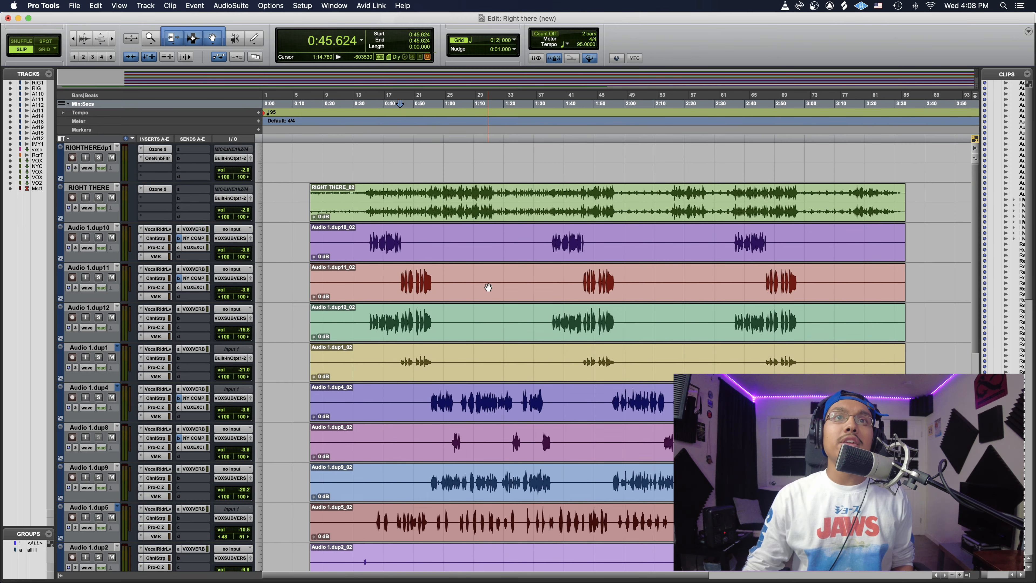
left_click_drag(432, 316, 552, 355)
left_click_drag(451, 320, 490, 345)
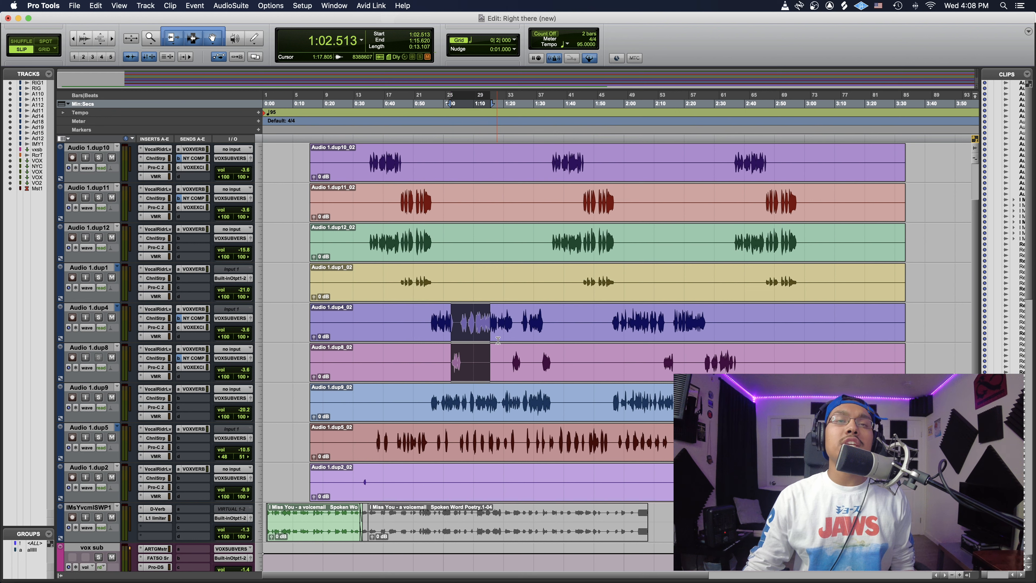
left_click(492, 322)
left_click_drag(439, 402, 550, 404)
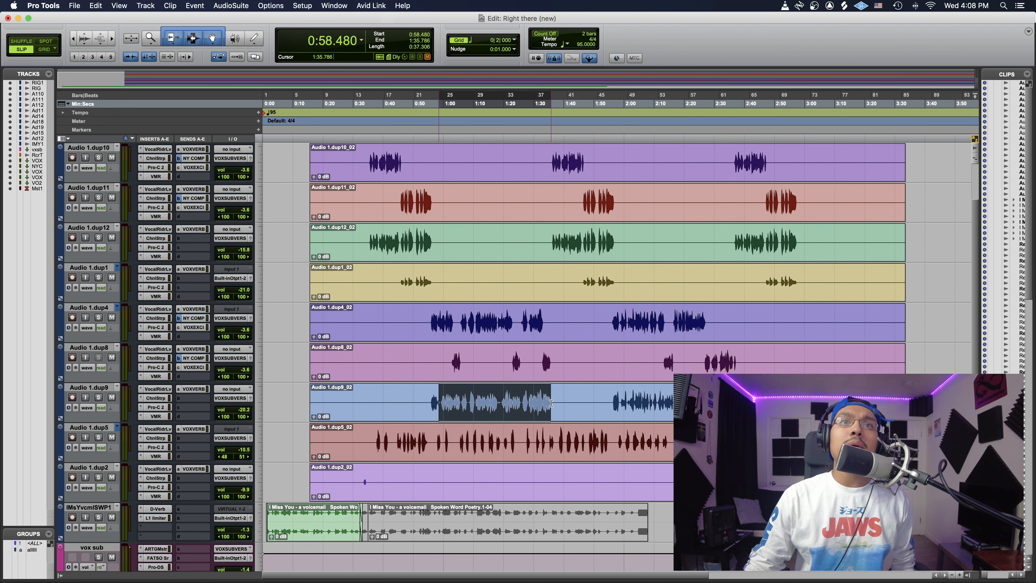
left_click_drag(435, 443, 595, 443)
Select the whole Audio 1.dup8 clip, followed by the whole Audio 1.dup10 clip
scroll(588, 439, "up", 3)
scroll(587, 440, "right", 3)
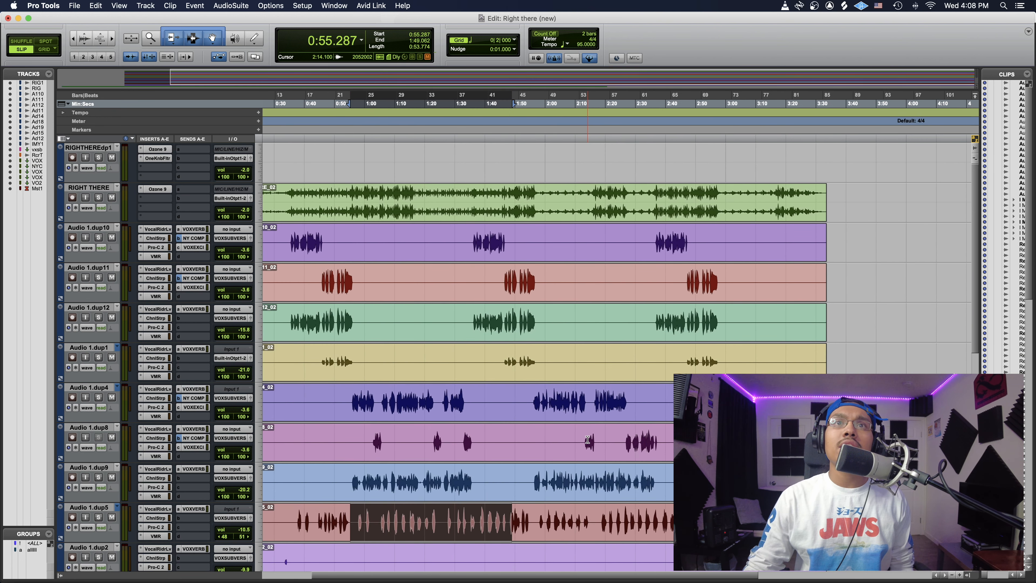
left_click(593, 450)
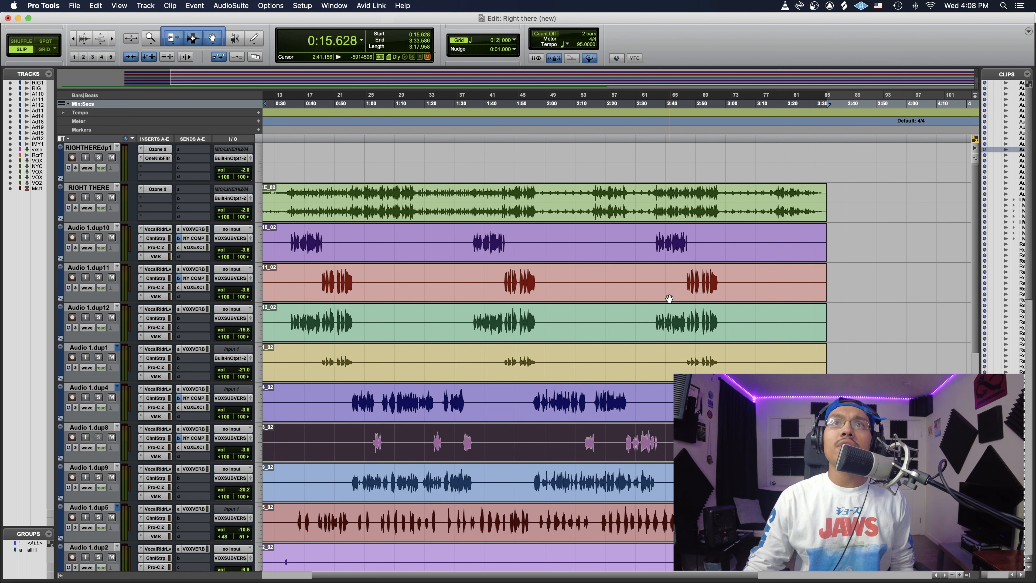
left_click(667, 244)
scroll(659, 372, "left", 3)
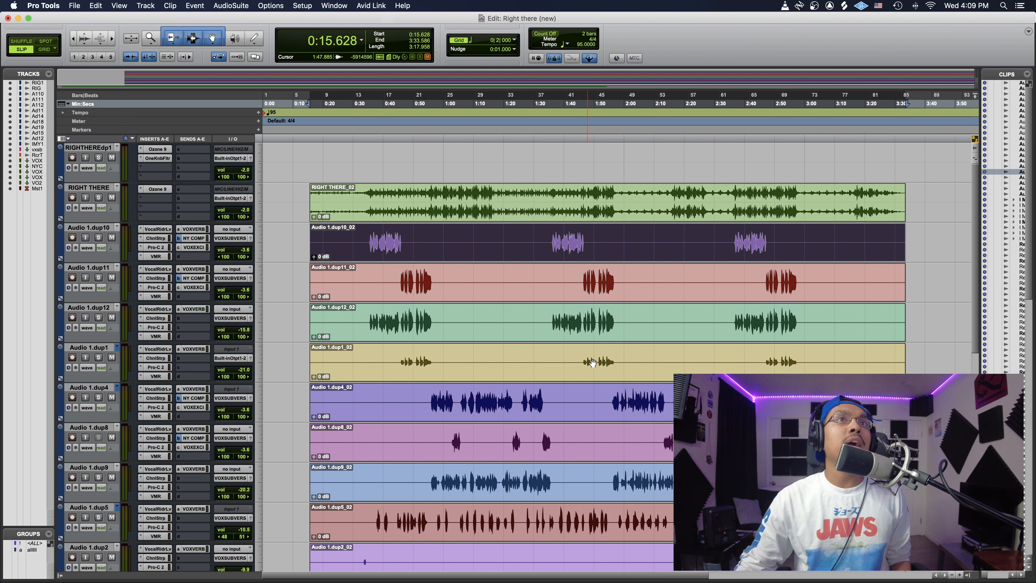
Select the first vocal phrase on Audio 1.dup10, about 0:35.4 to 0:46.0, and briefly audition it
left_click(370, 240)
key("t")
key("t")
key("t")
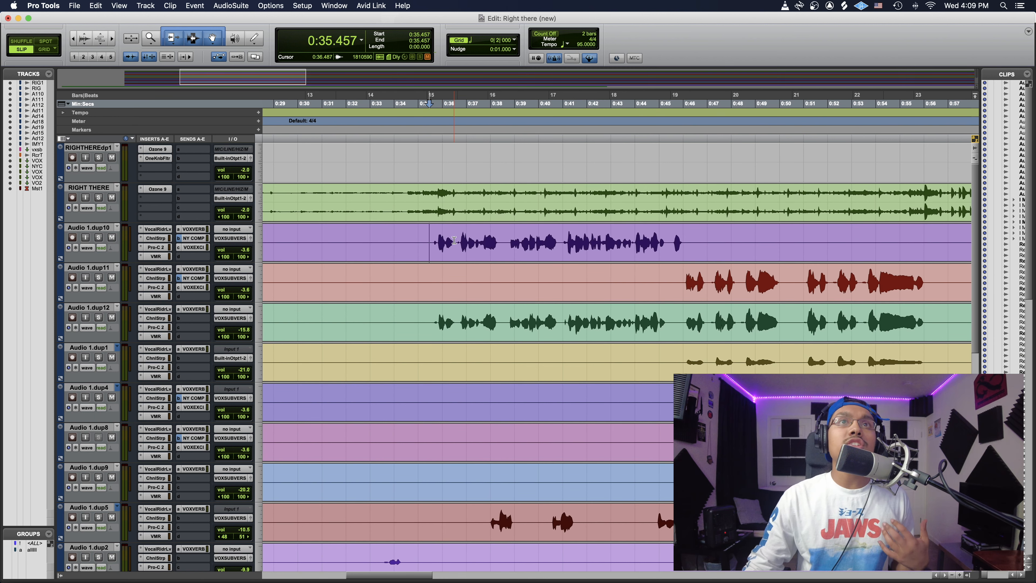
key("r")
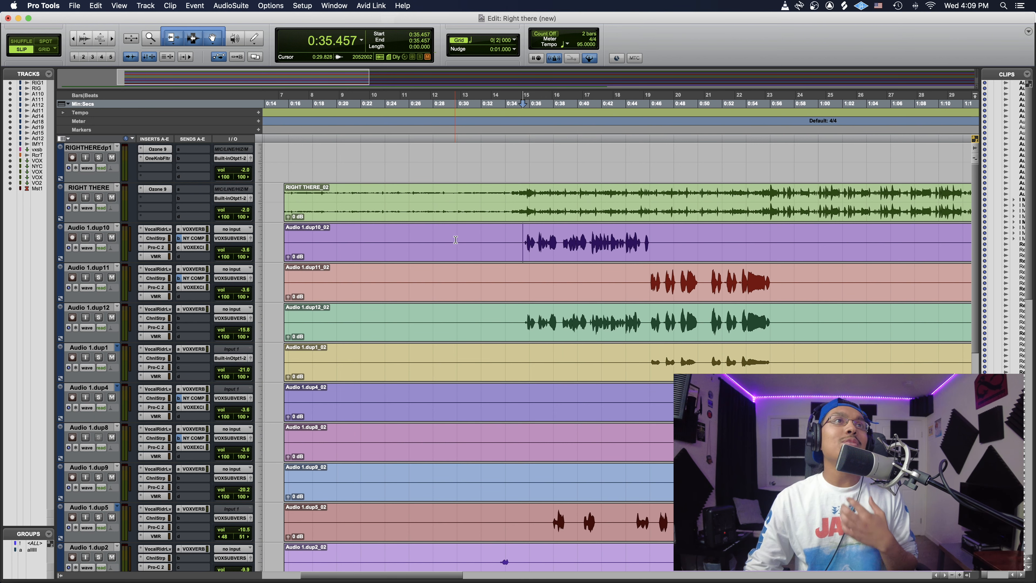
scroll(607, 289, "right", 3)
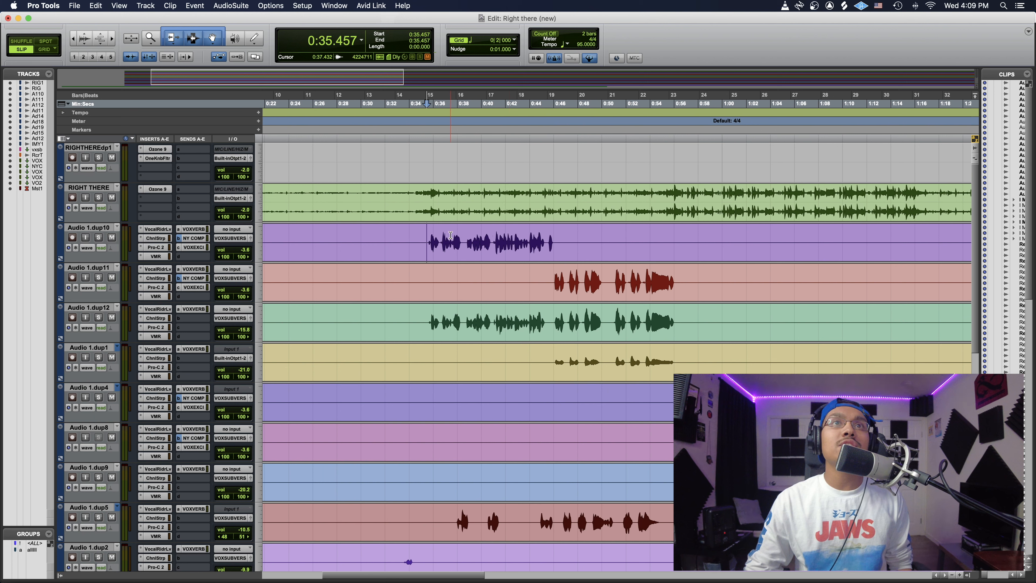
left_click_drag(426, 234, 553, 253)
key("space")
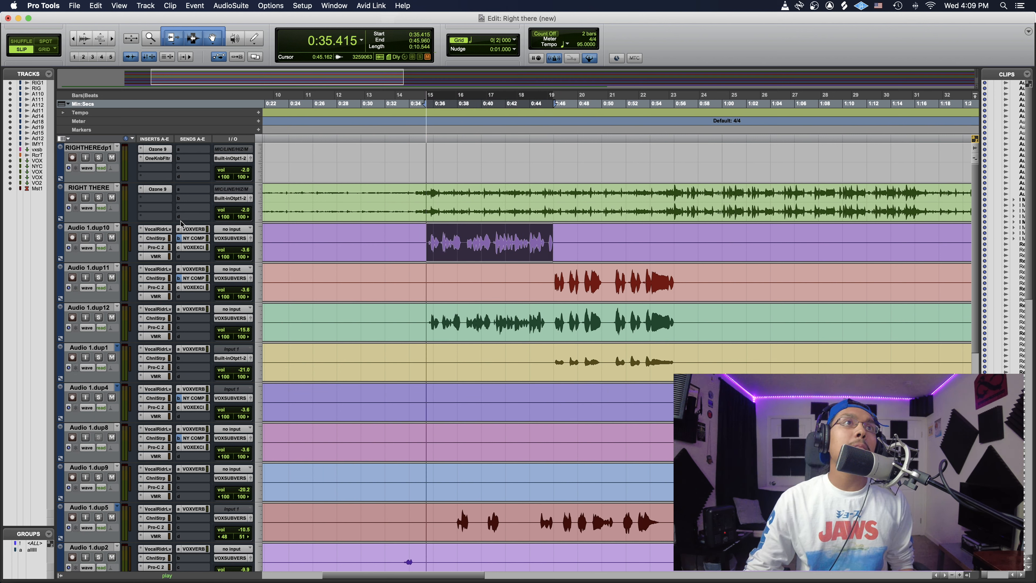
key("space")
Select the Audio 1.dup10 track and open its Vocal Rider Live insert, with its window clear of the selected phrase
left_click(89, 227)
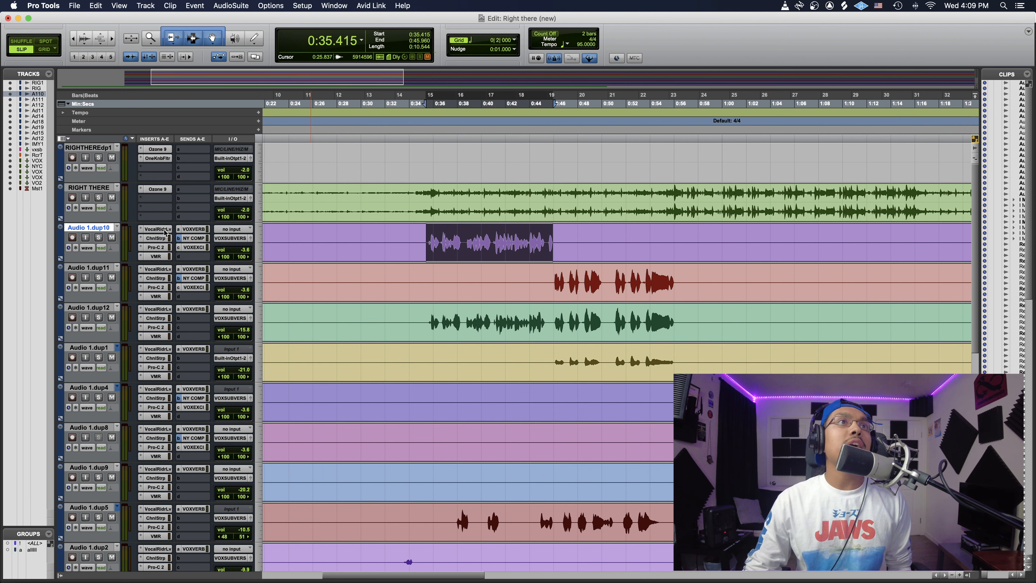
left_click(157, 229)
left_click_drag(387, 145, 703, 132)
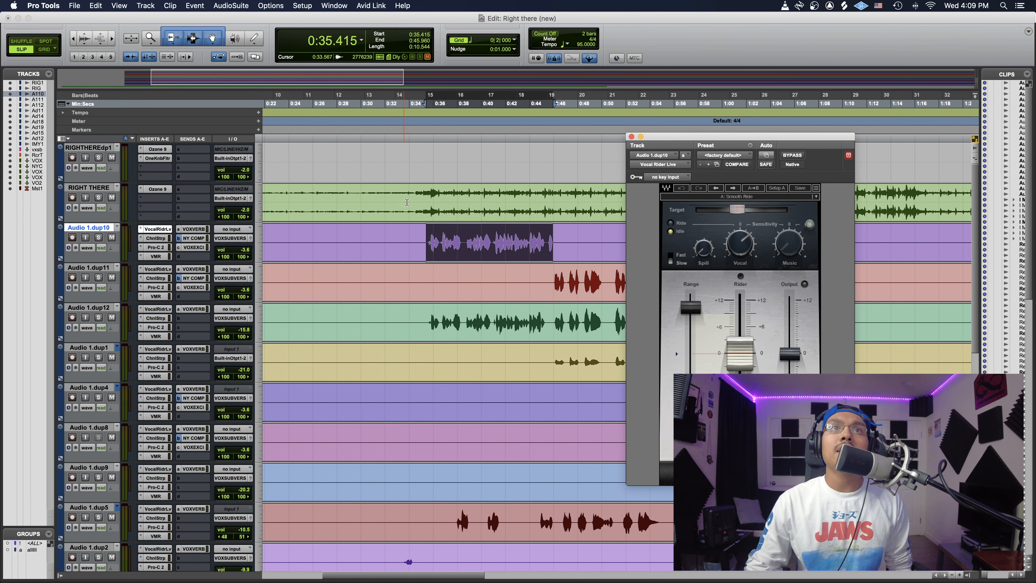
Play the first Audio 1.dup10 phrase from about 0:35.3 to watch Vocal Rider Live's fader movement, and stop playback
scroll(485, 212, "right", 3)
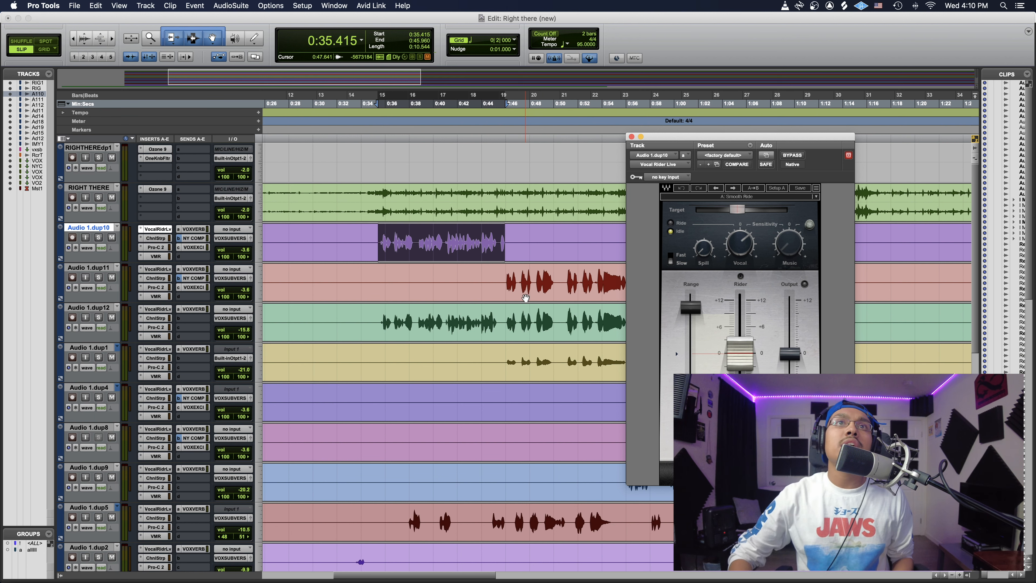
key("r")
key("r")
key("r")
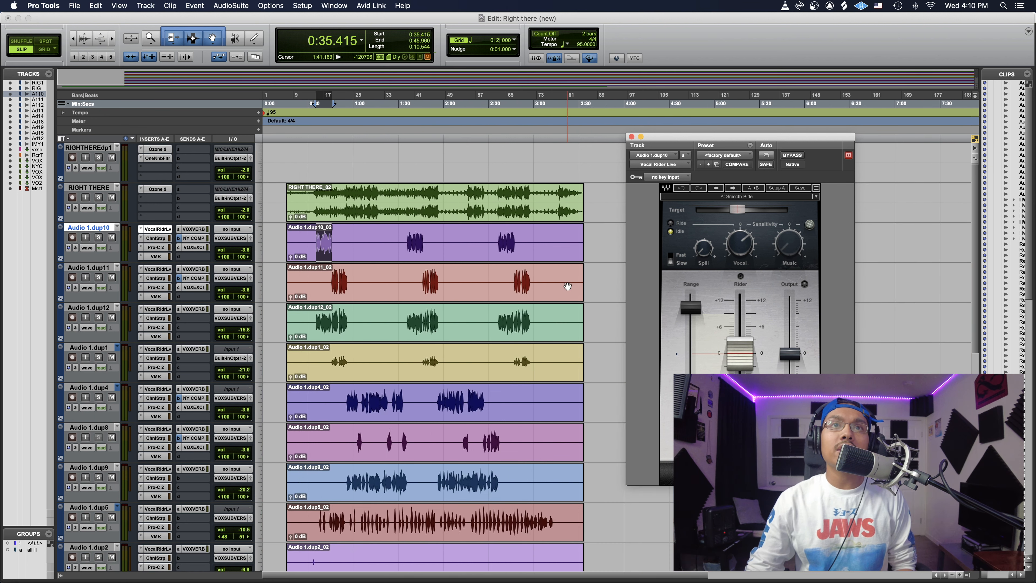
key("t")
key("t")
key("t")
key("t")
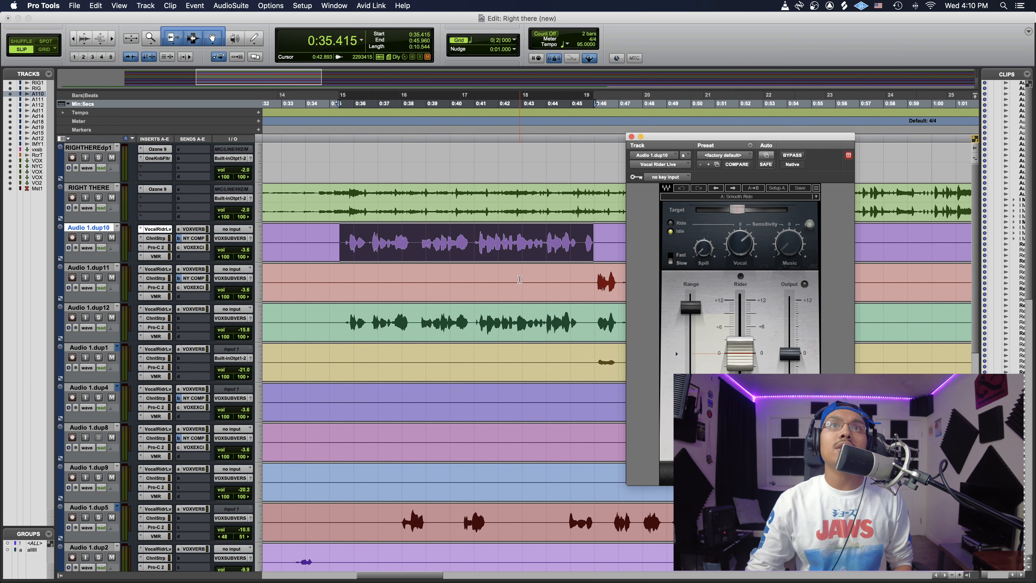
scroll(519, 279, "down", 2)
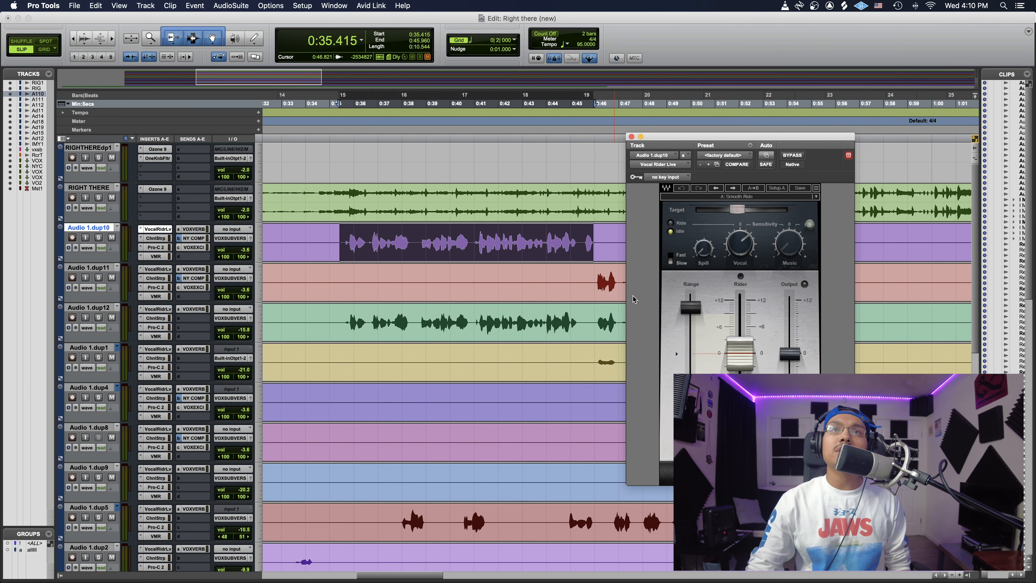
left_click(337, 105)
key("space")
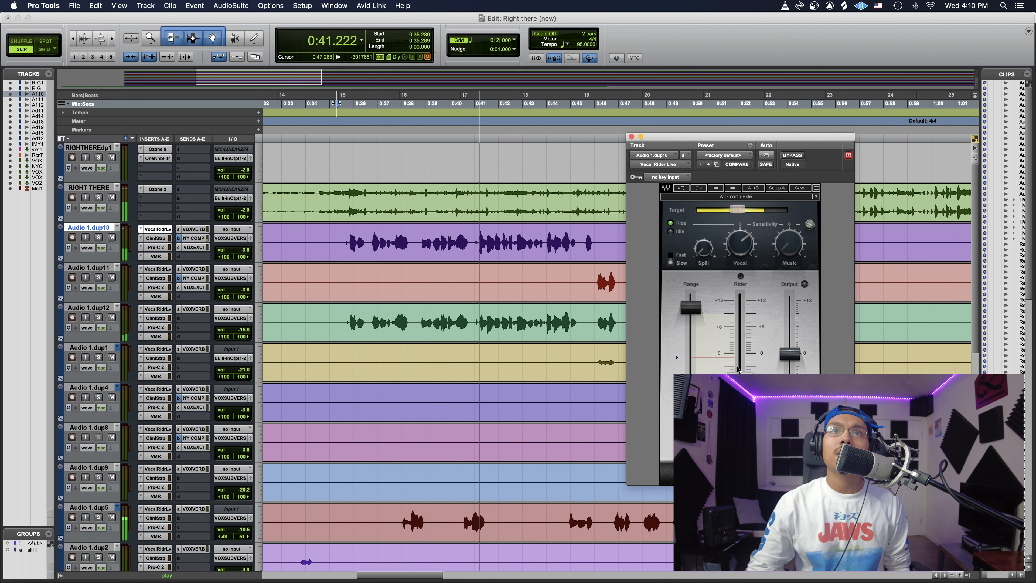
key("space")
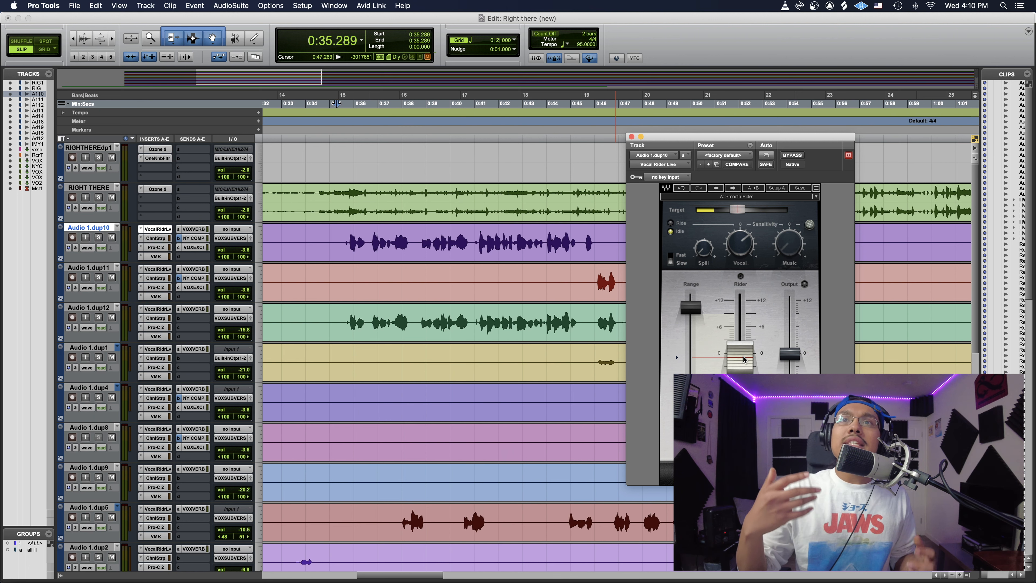
Close Vocal Rider Live and review the Channel Strip insert's settings on Audio 1.dup10, closing it when done
left_click(155, 229)
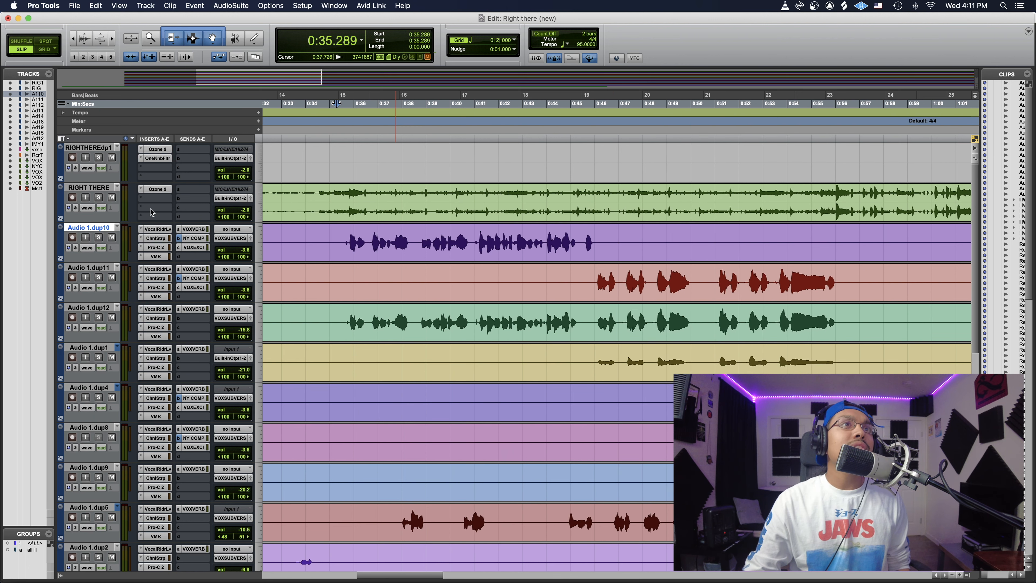
left_click(156, 238)
left_click_drag(662, 135, 611, 105)
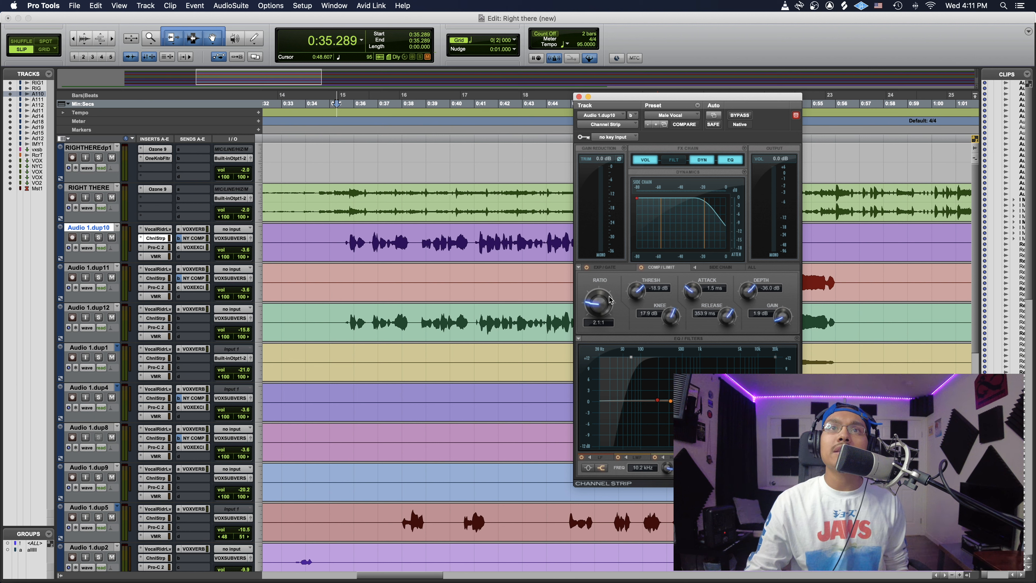
left_click(579, 97)
Briefly play the mix from about 0:35.3 and open the FabFilter Pro-C 2 insert on Audio 1.dup10 to inspect its threshold
key("space")
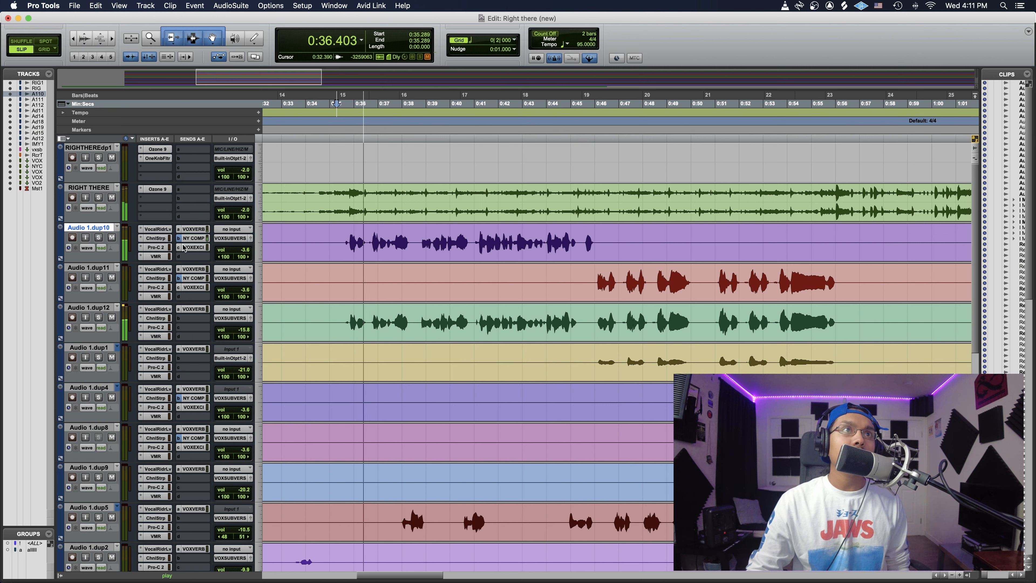
left_click(156, 248)
key("space")
left_click_drag(680, 102, 475, 116)
mouse_move(404, 318)
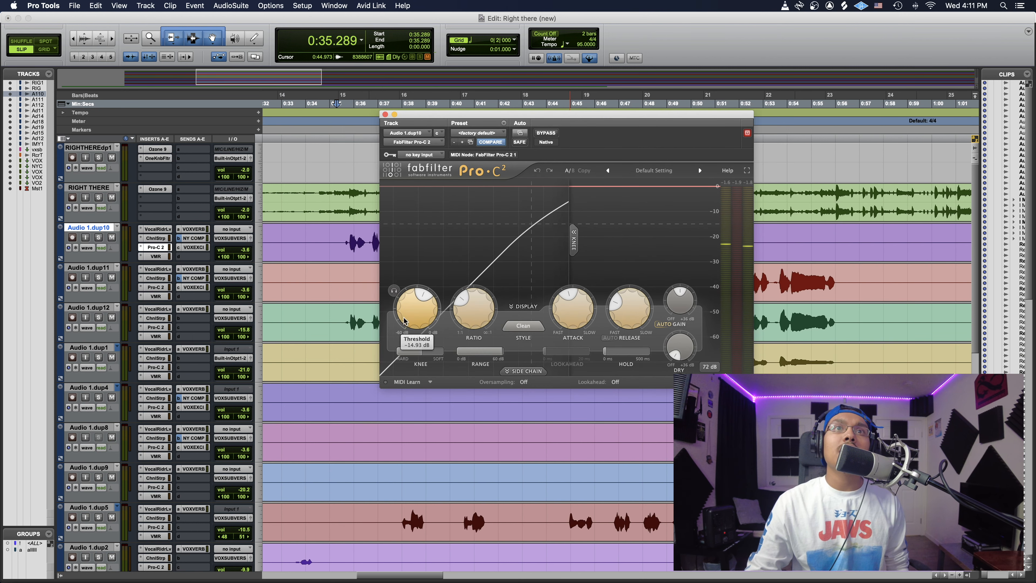
Briefly play the mix from about 0:35.3, inspect Pro-C 2's ratio, attack and release on Audio 1.dup10, and close the plug-in
mouse_move(475, 312)
key("space")
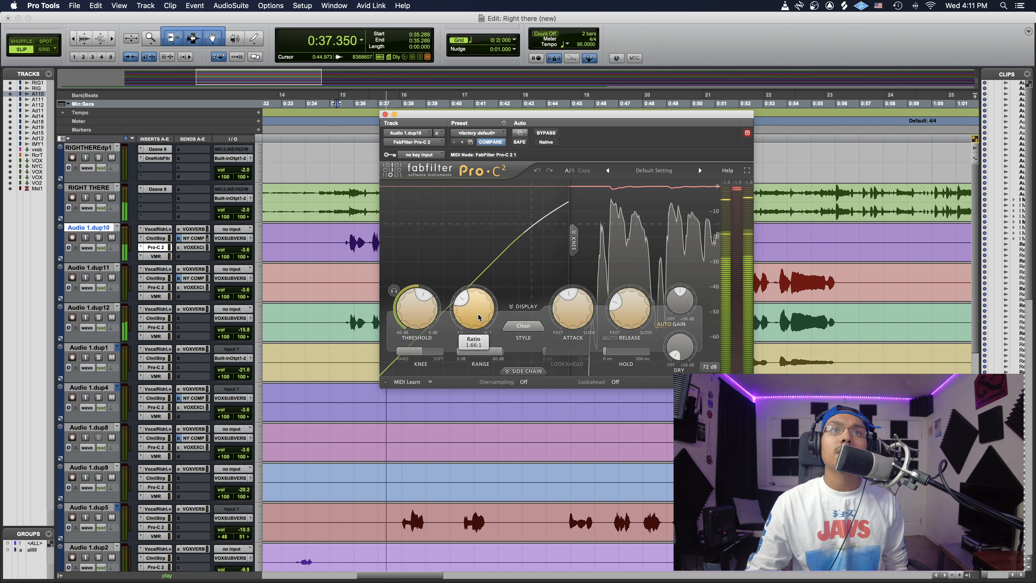
key("space")
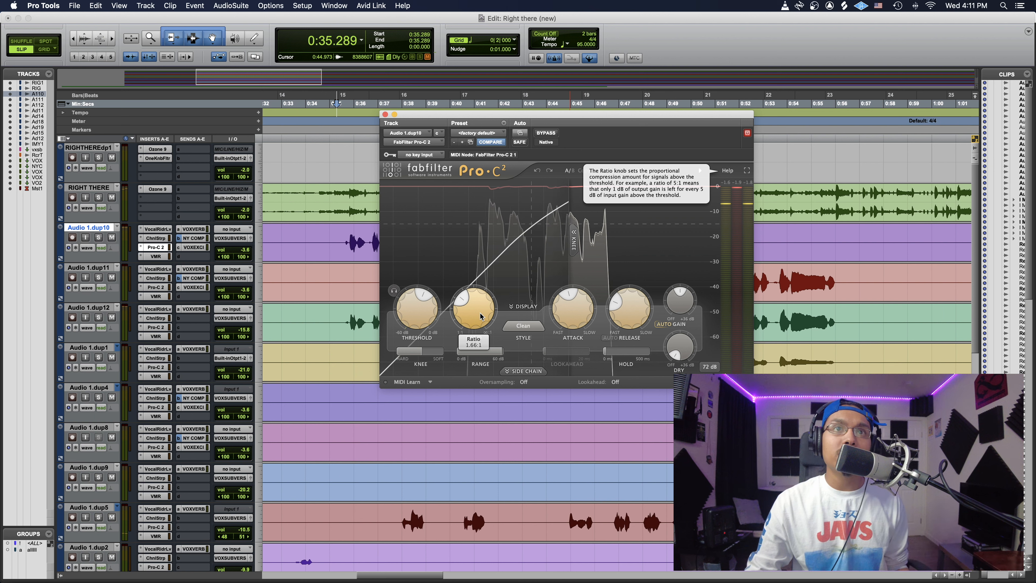
mouse_move(591, 326)
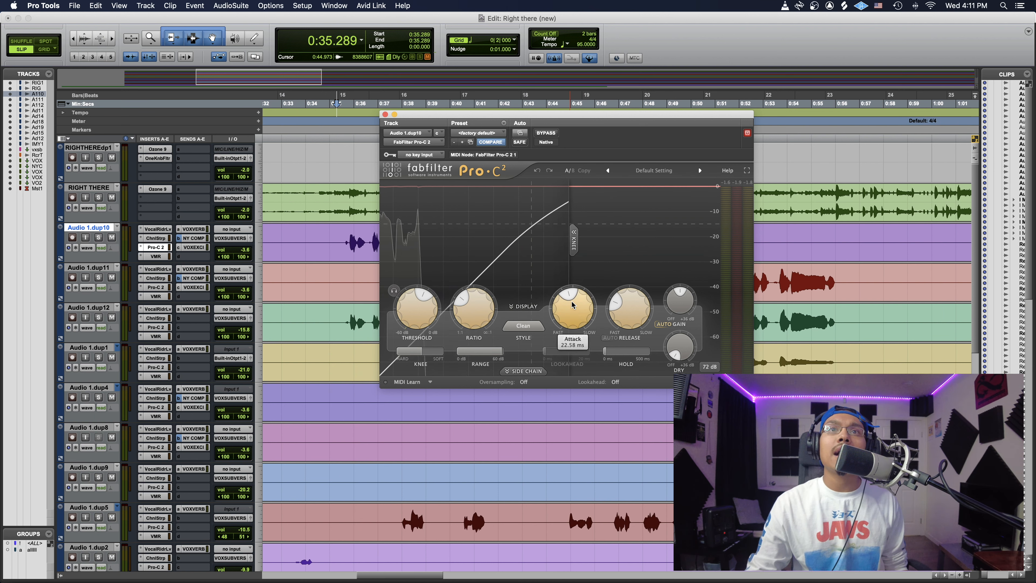
mouse_move(628, 314)
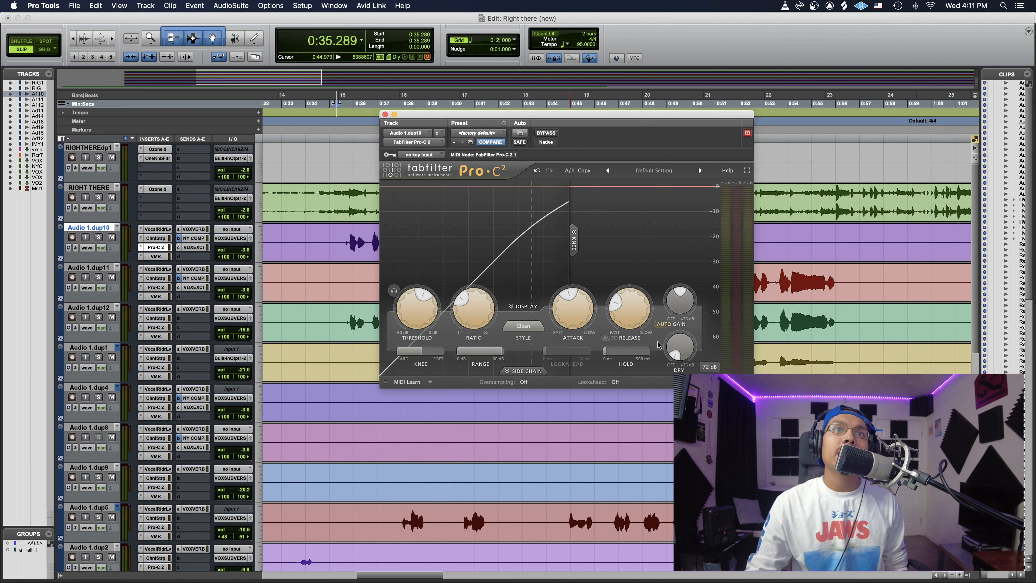
left_click(385, 115)
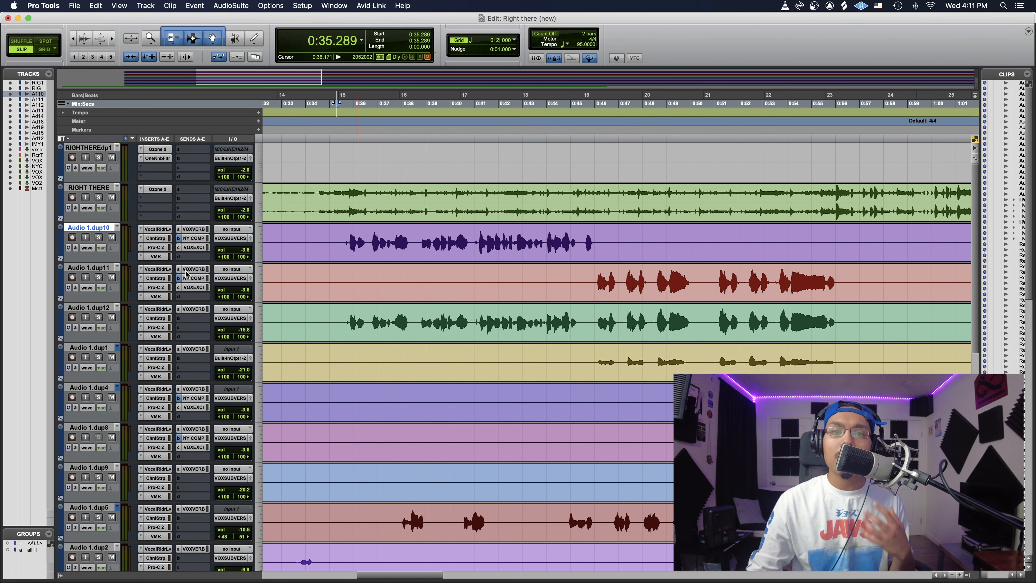
Open the VMR insert on Audio 1.dup10, review its Trimmer, Classic Tubes and Revival modules clear of the waveforms, and close it
left_click(159, 257)
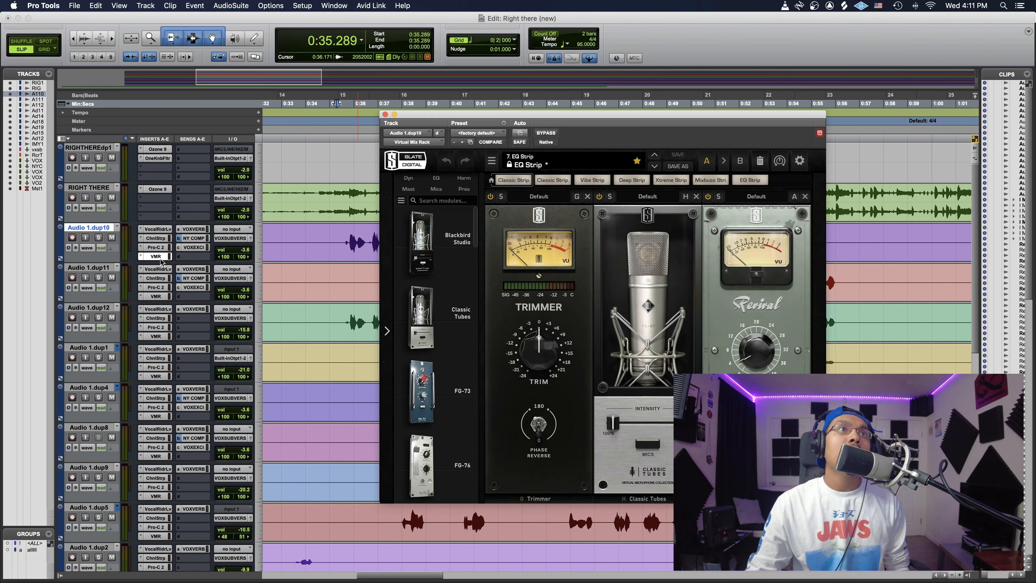
left_click_drag(520, 115, 667, 89)
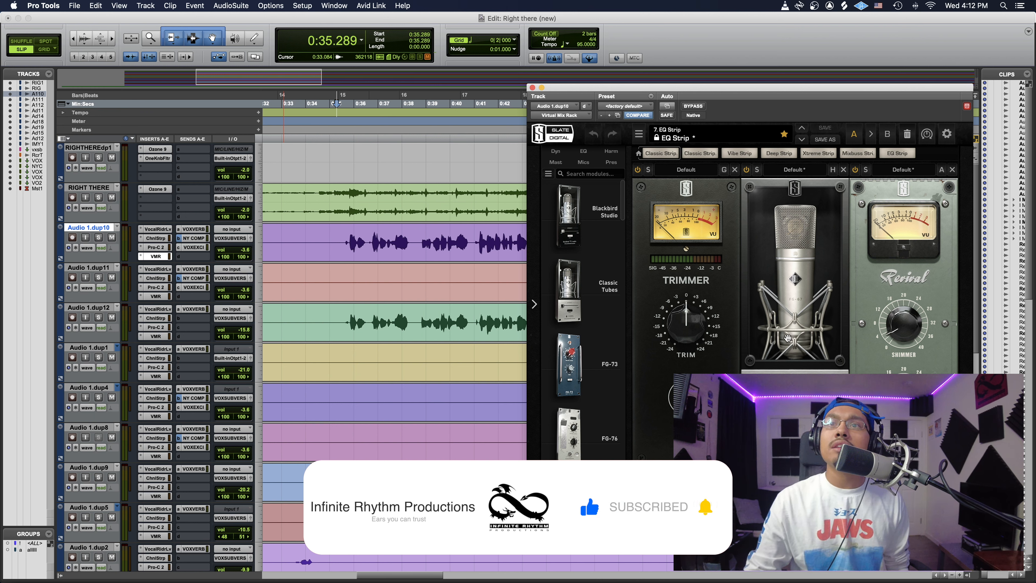
left_click(798, 336)
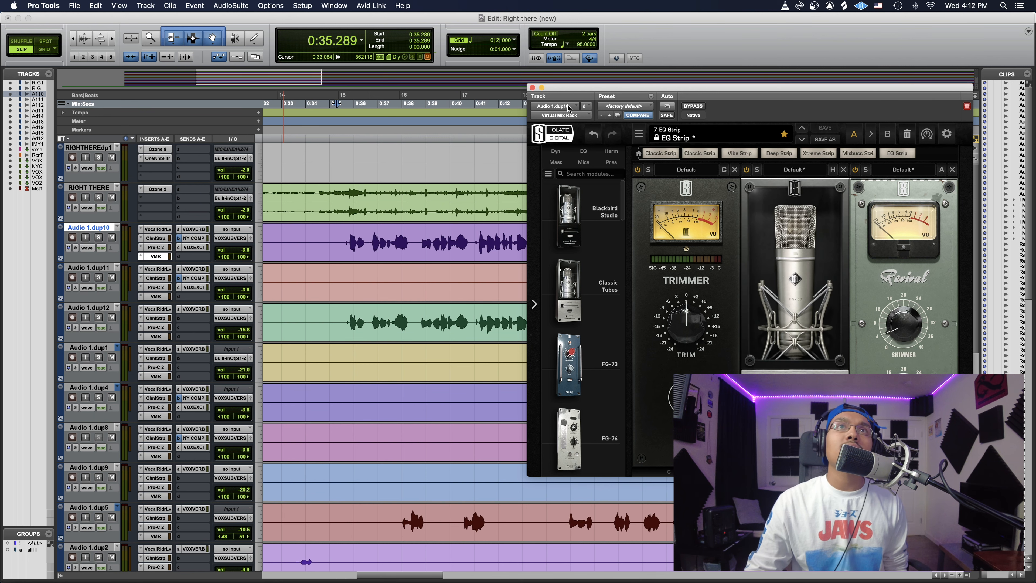
left_click(532, 88)
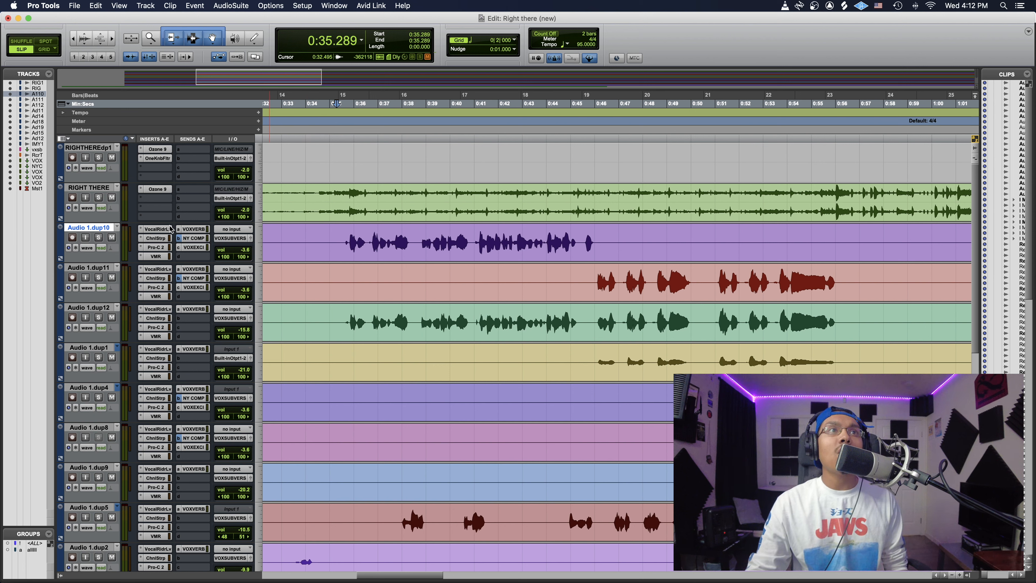
In the Mix window, move the vox sub strip directly before Audio 1.dup10
key("super+equal")
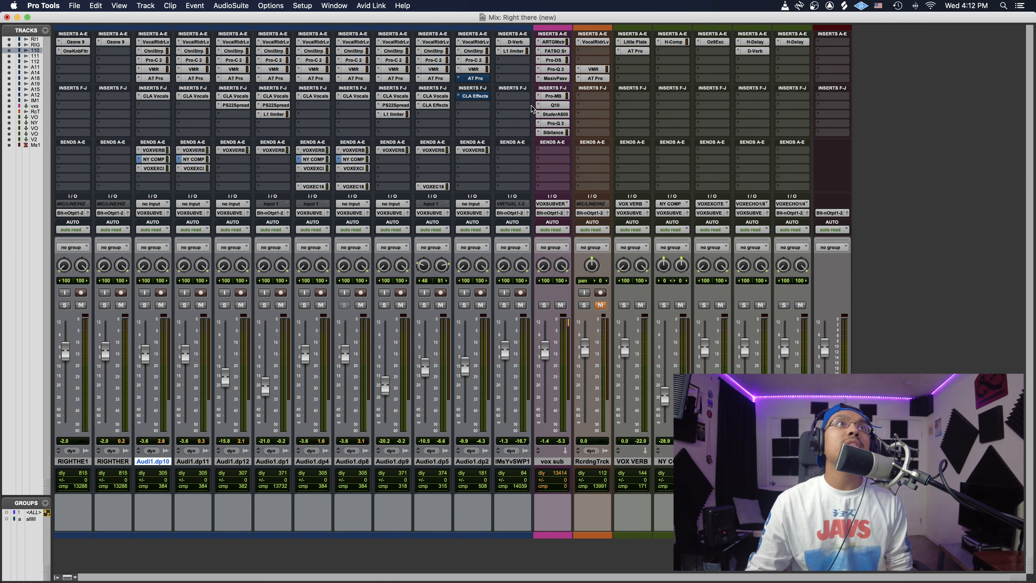
left_click_drag(552, 461, 196, 306)
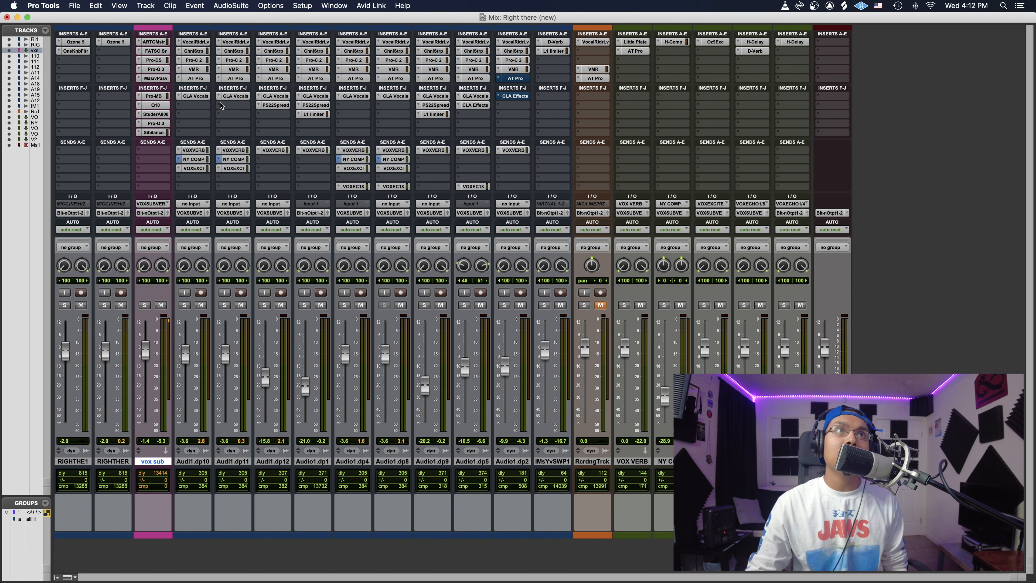
Review the Auto-Tune Pro and CLA Vocals inserts on Audio 1.dup10, leaving CLA Vocals open over the Edit window
left_click_drag(664, 90, 532, 88)
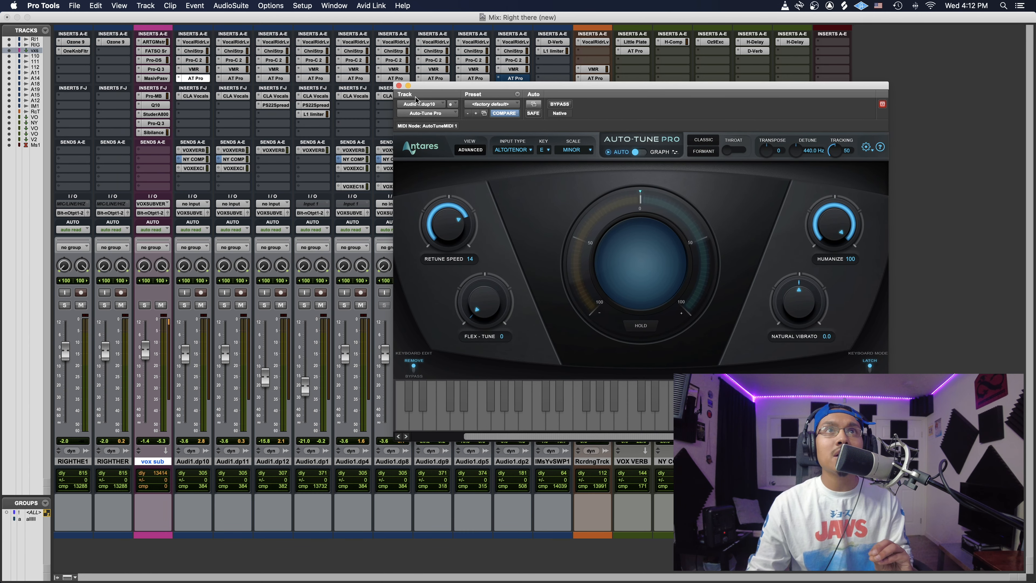
left_click(202, 97)
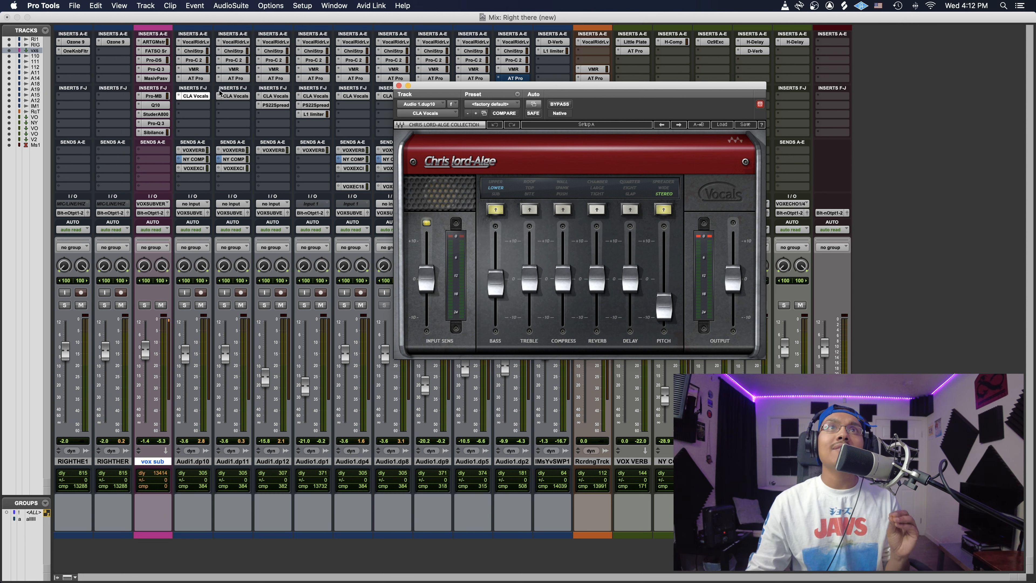
left_click_drag(465, 87, 640, 90)
key("super+equal")
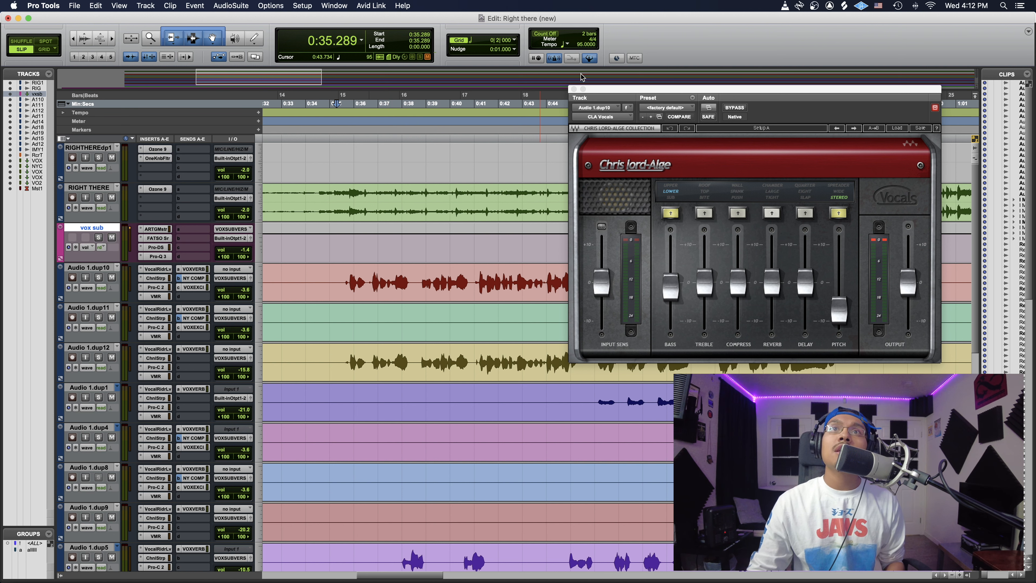
Set the playback start at about 0:35.6 and play the vocal phrase to watch CLA Vocals' meters, stopping playback when done
left_click(350, 109)
left_click(342, 109)
left_click_drag(595, 125, 549, 123)
scroll(324, 117, "right", 2)
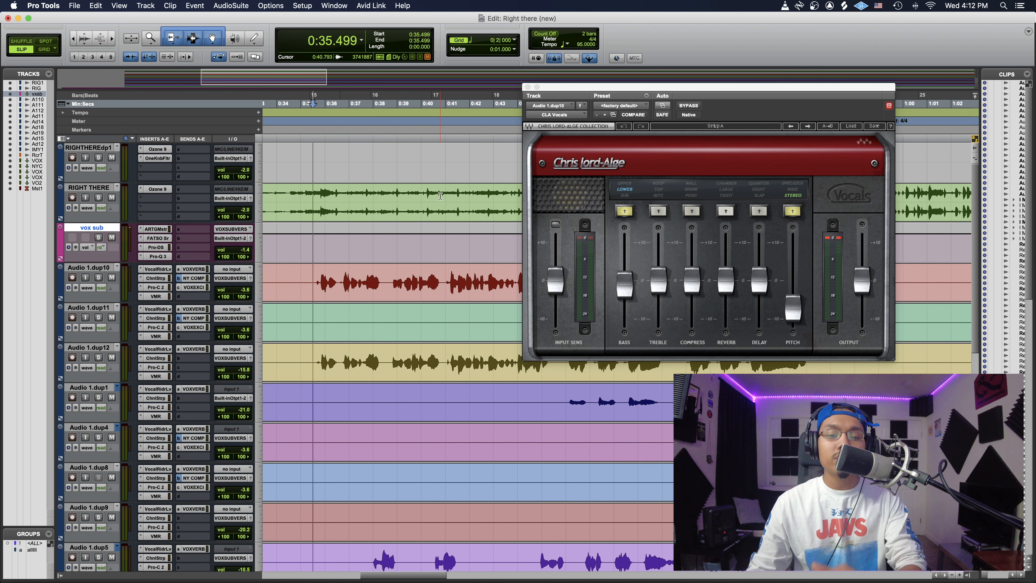
left_click(316, 115)
key("space")
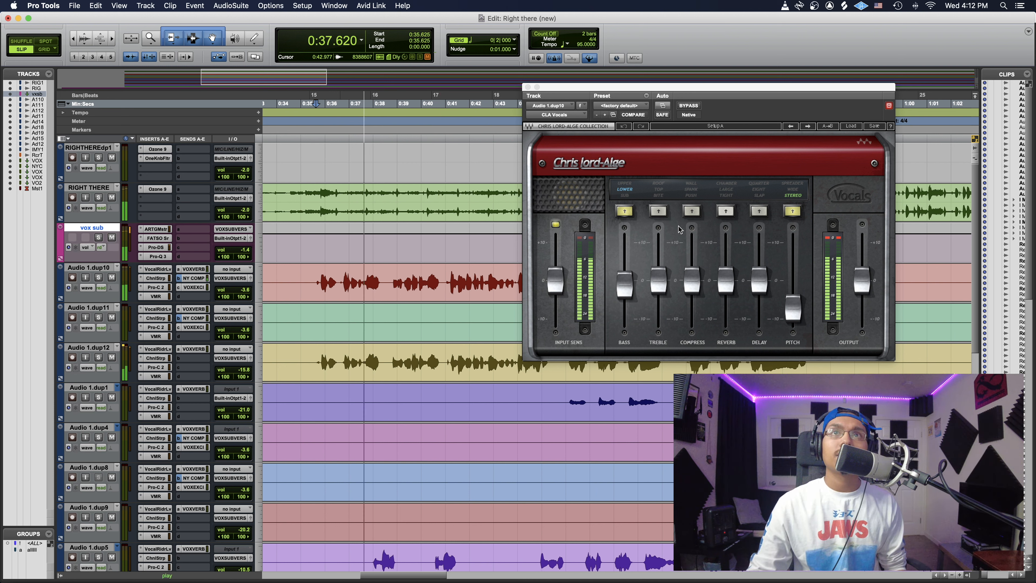
key("space")
Check the CLA Vocals Pitch fader, nudge the Bass fader slightly while playing from about 0:35.6, stop playback and close the plug-in
left_click(624, 295)
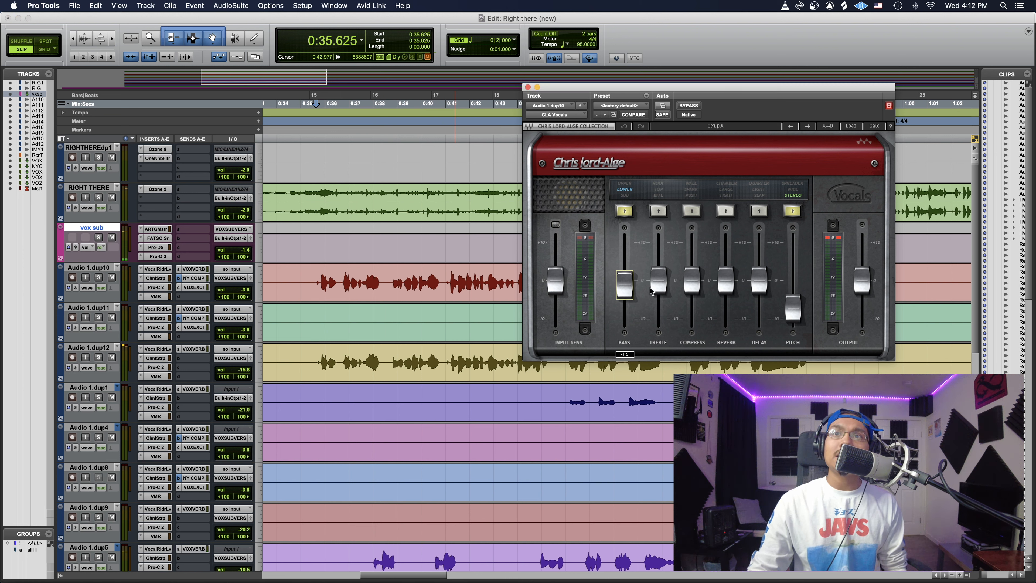
left_click(793, 308)
left_click_drag(797, 314, 796, 316)
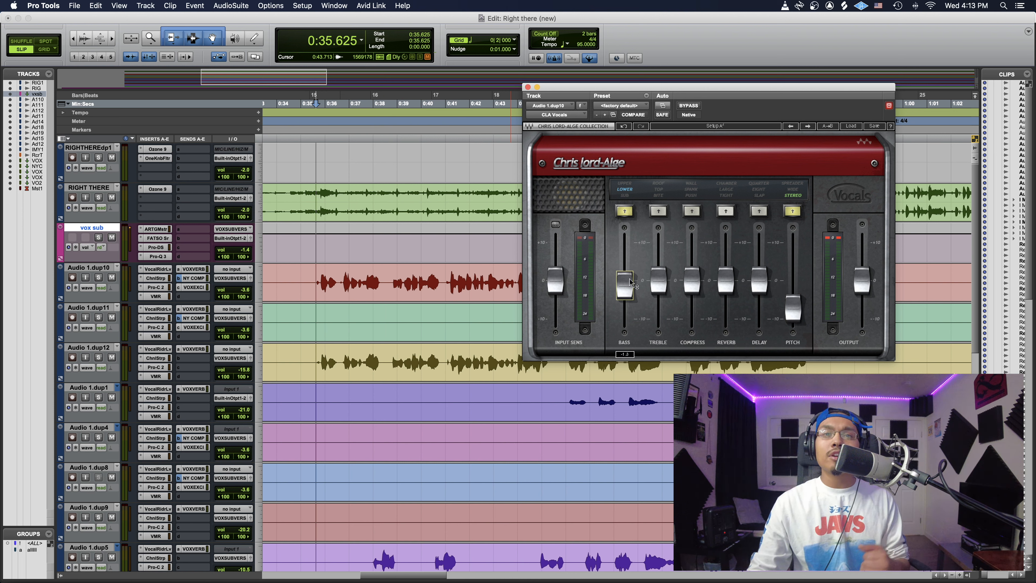
left_click_drag(631, 281, 631, 284)
key("space")
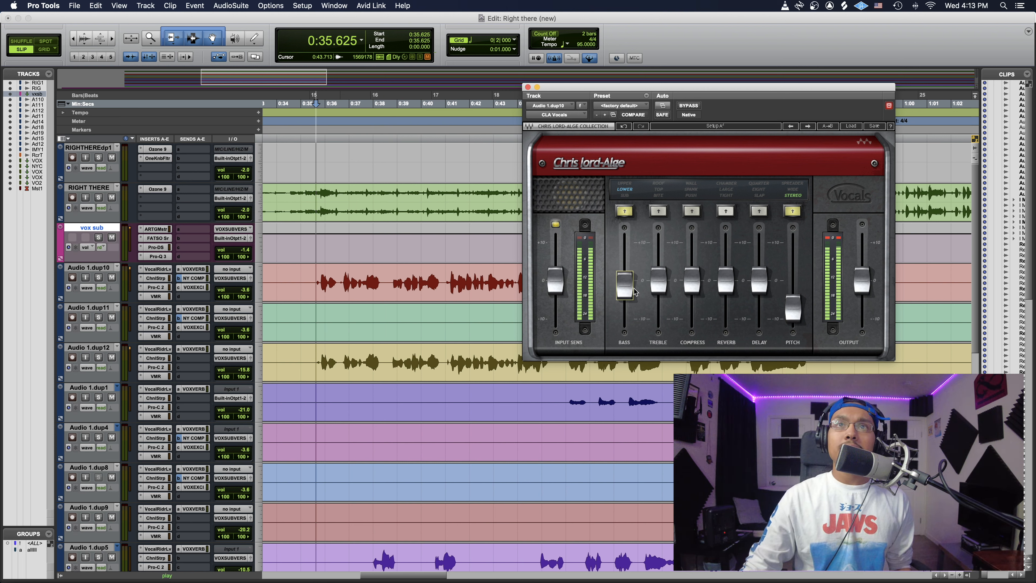
mouse_move(631, 284)
left_mouse_down()
mouse_move(631, 305)
mouse_move(631, 257)
mouse_move(631, 312)
mouse_move(631, 251)
mouse_move(627, 291)
left_mouse_up()
key("space")
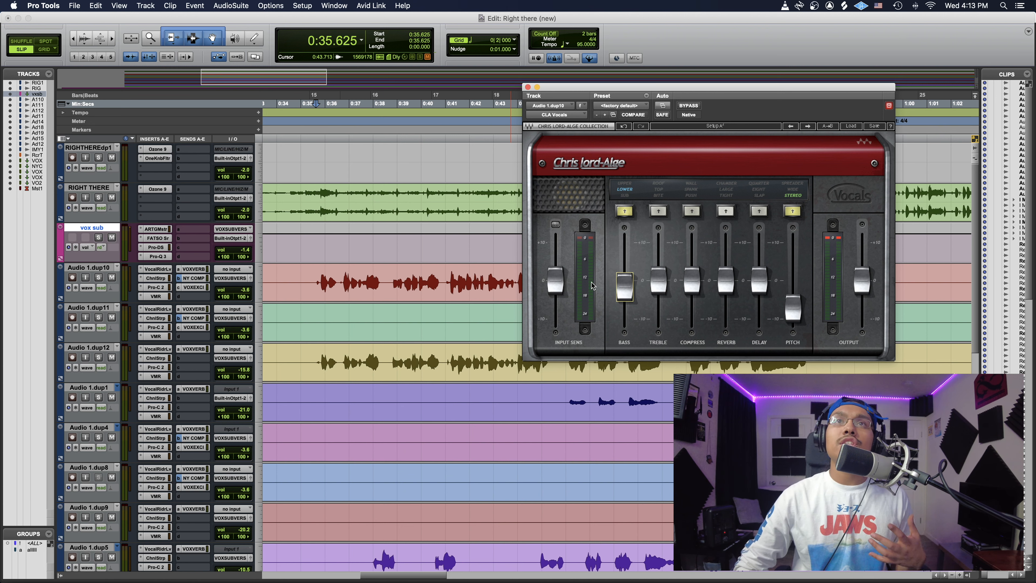
left_click(527, 86)
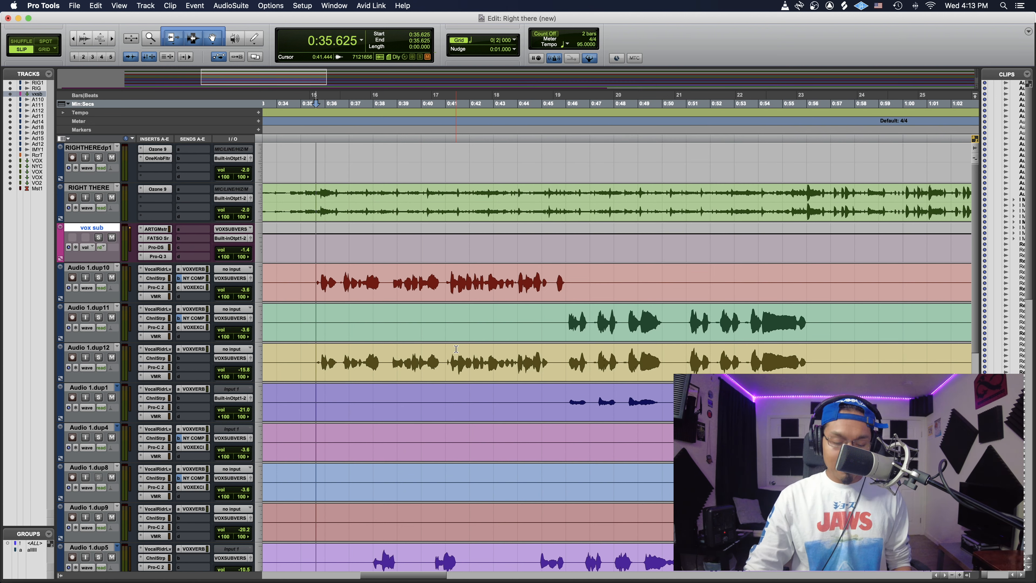
Bypass every vox sub insert after AR TG Mastering, from FATSO through Sibilance, and close the Pro-DS window
key("super+equal")
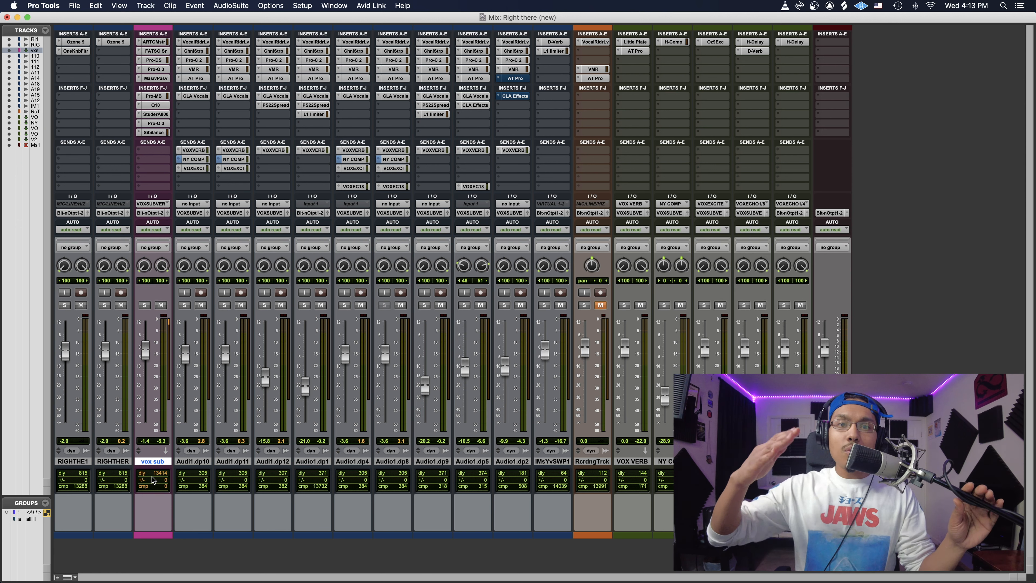
key("super+equal")
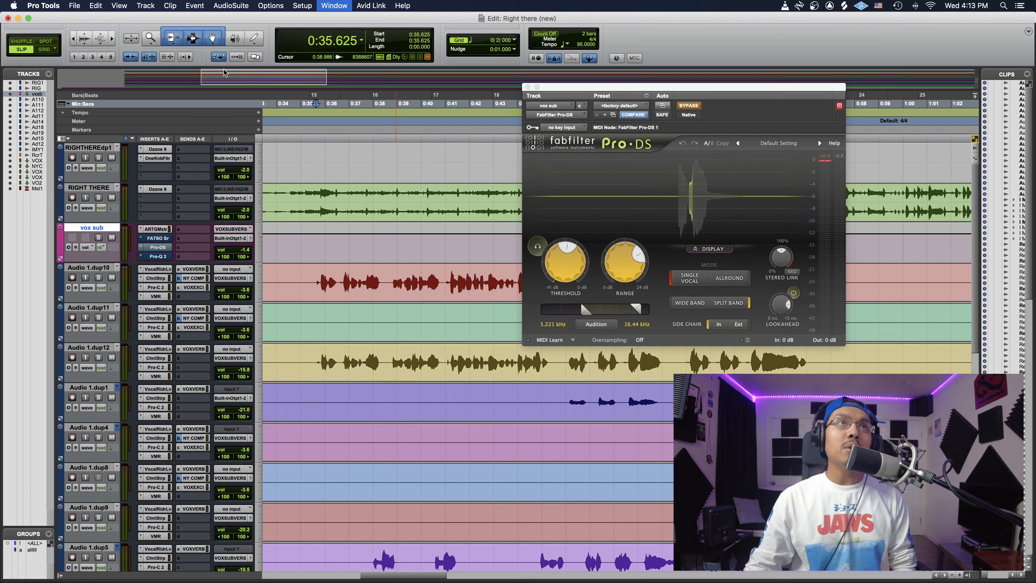
left_click(528, 87)
key("super+equal")
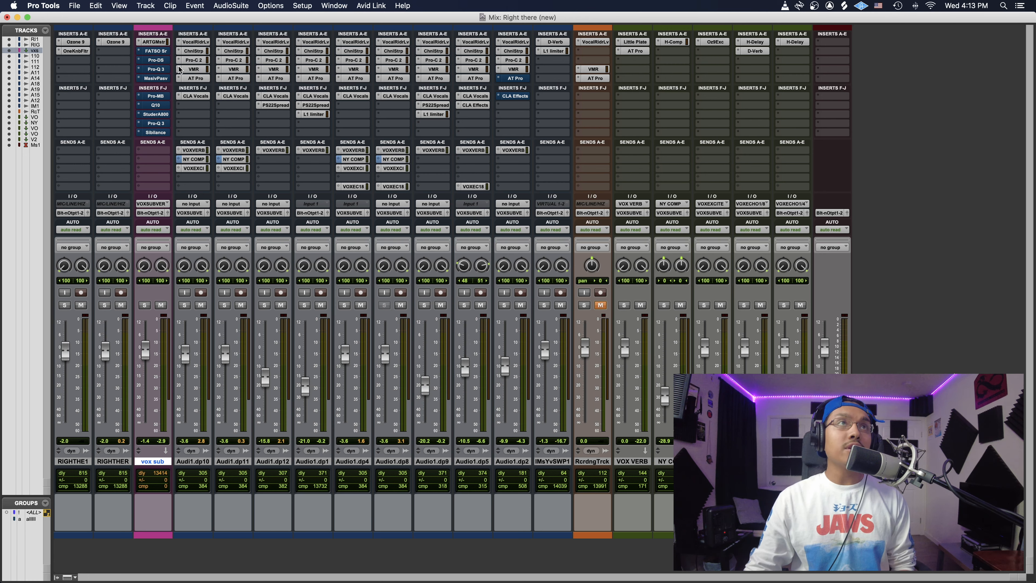
Open AR TG Mastering on vox sub, locate the PS Vocal preset in its factory presets, and place its window clear of the phrase
key("super+equal")
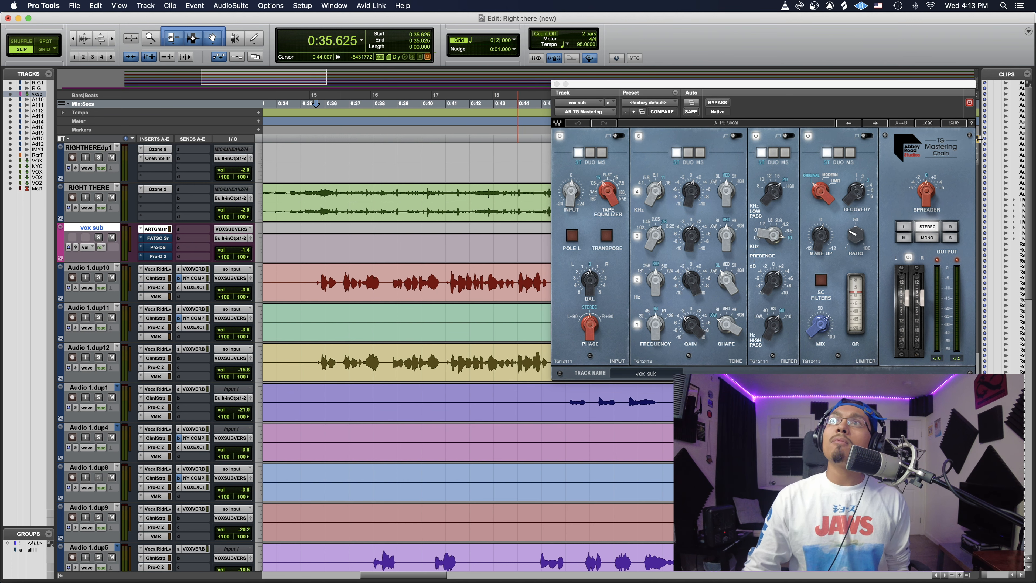
left_click(934, 123)
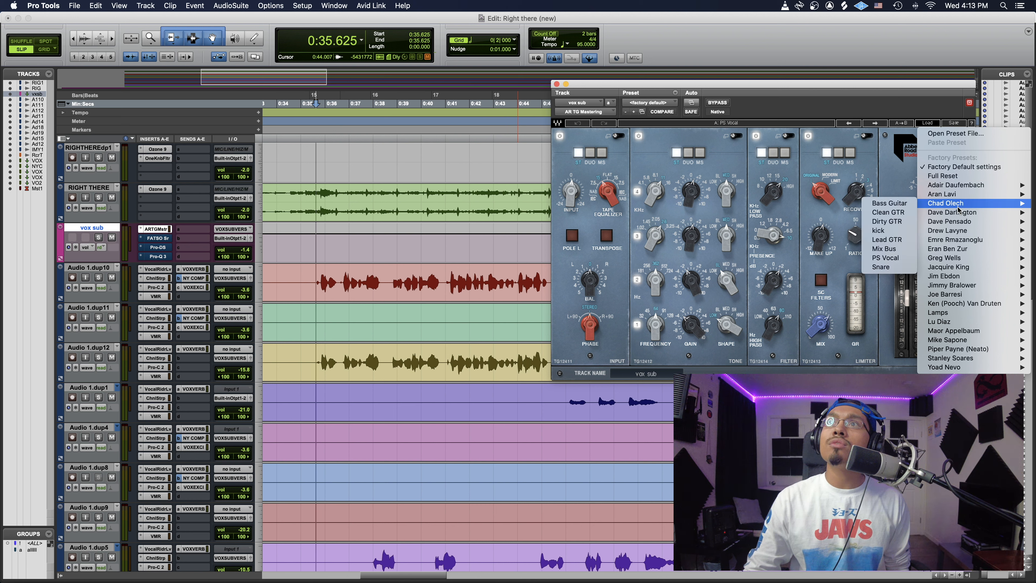
mouse_move(955, 227)
mouse_move(957, 205)
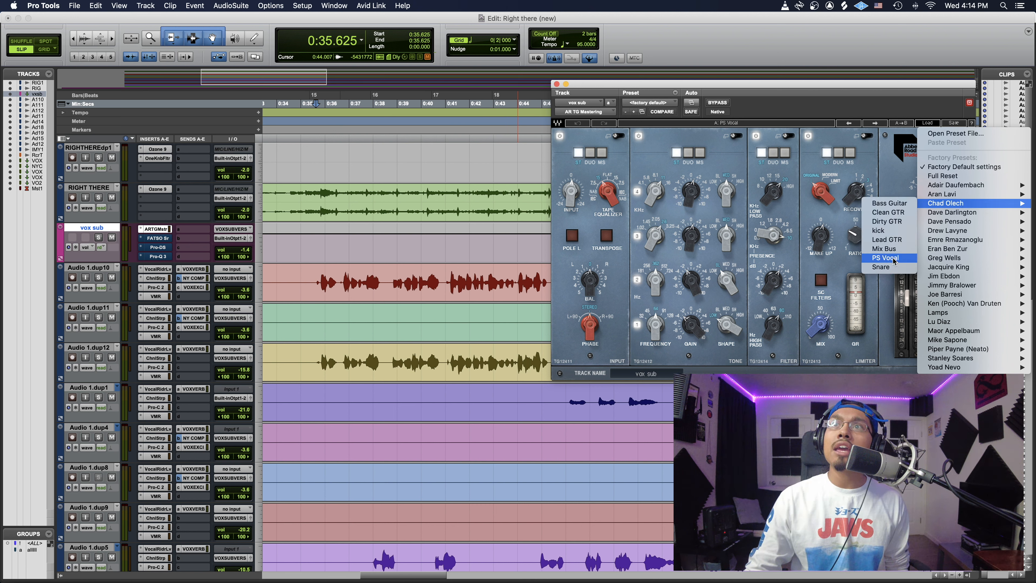
left_click(732, 88)
left_click_drag(732, 89, 632, 111)
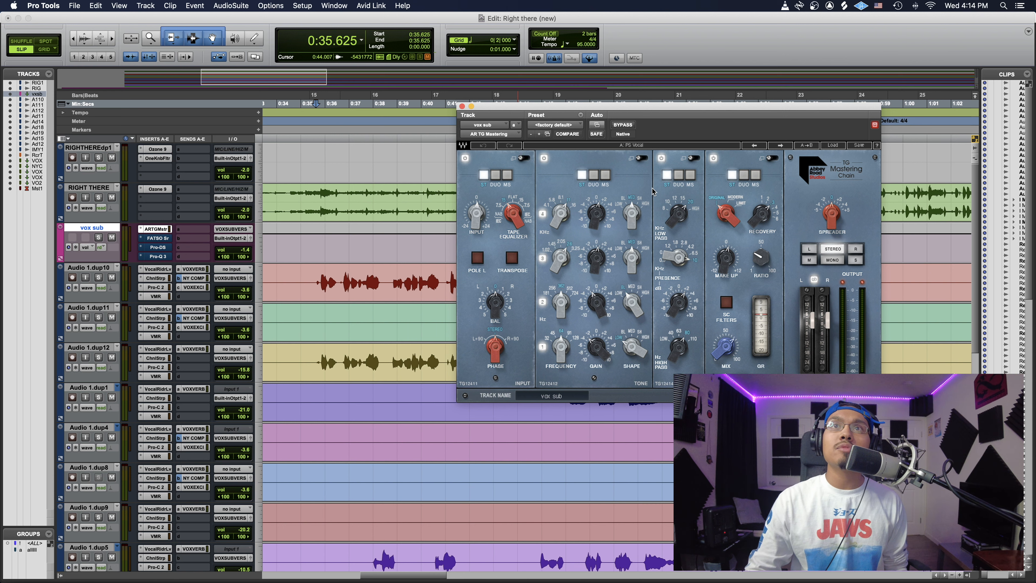
left_click_drag(569, 107, 686, 119)
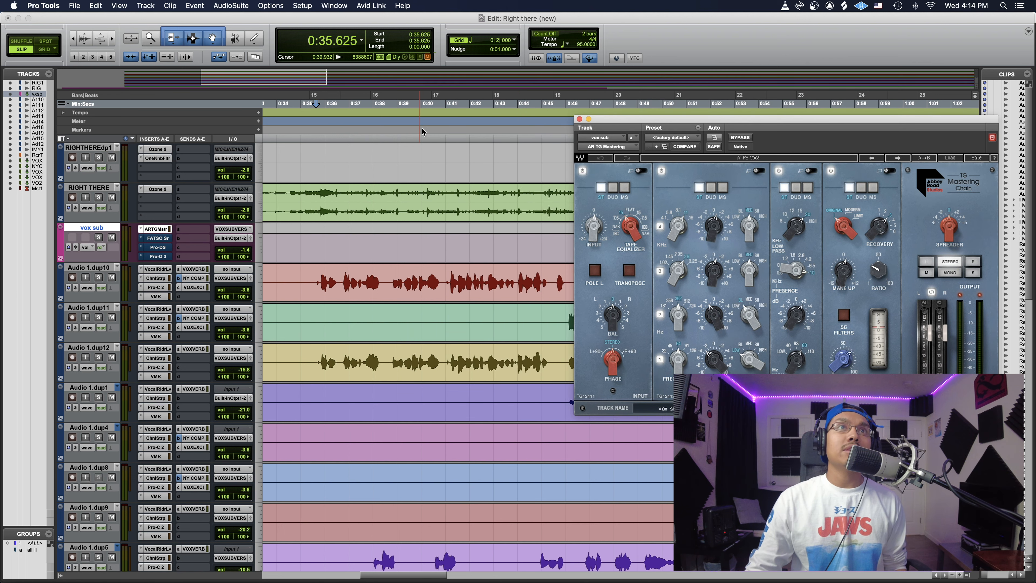
Play from about 0:35.6 and compare the vox sub sound with AR TG Mastering bypassed and active, ending with it active
key("space")
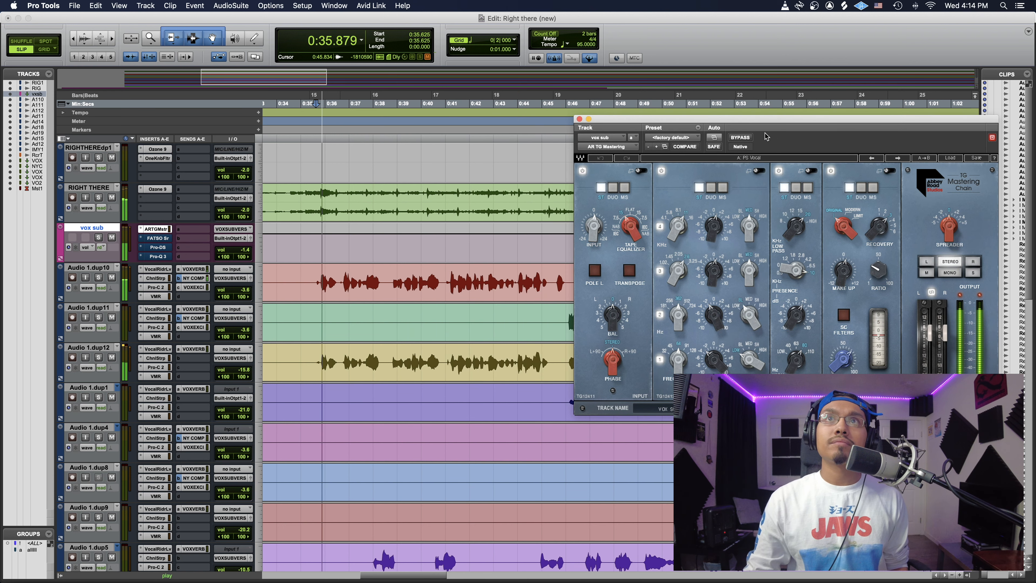
left_click(740, 138)
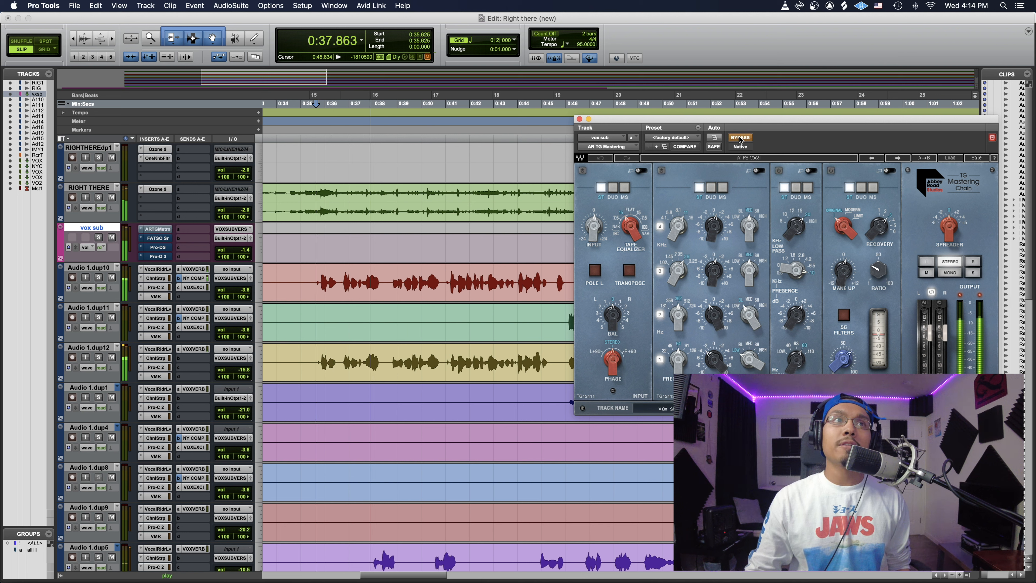
left_click(739, 138)
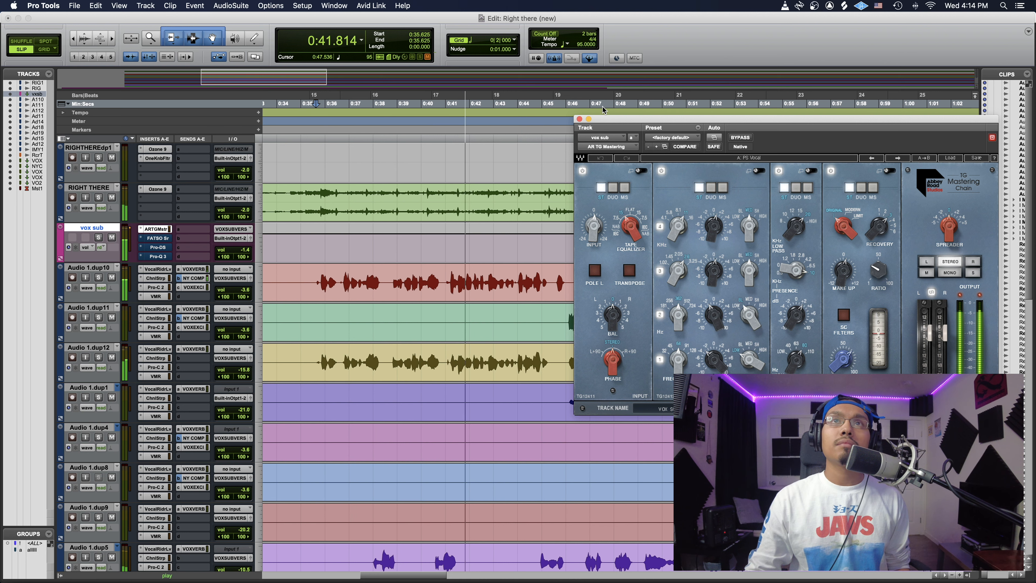
key("space")
Open FATSO on vox sub, play from about 0:35.6 and take it out of bypass, then stop playback and close its window
left_click(158, 238)
left_click_drag(625, 123, 492, 123)
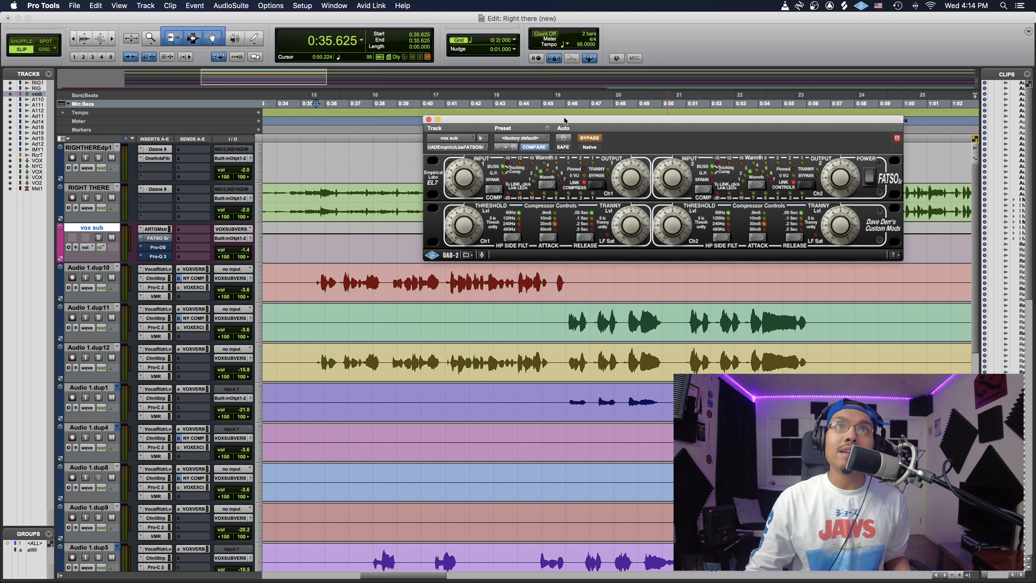
left_click_drag(561, 121, 514, 132)
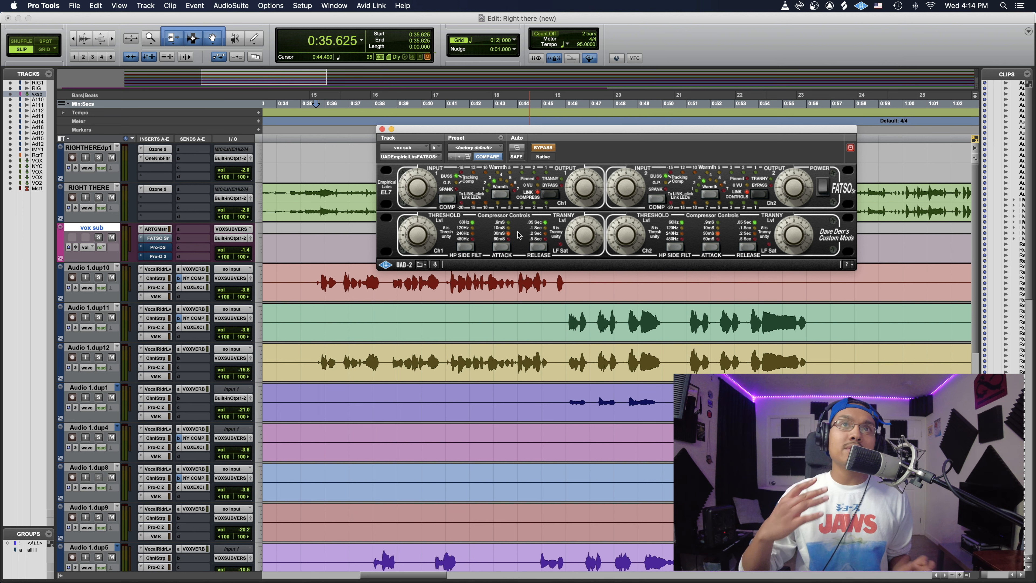
key("space")
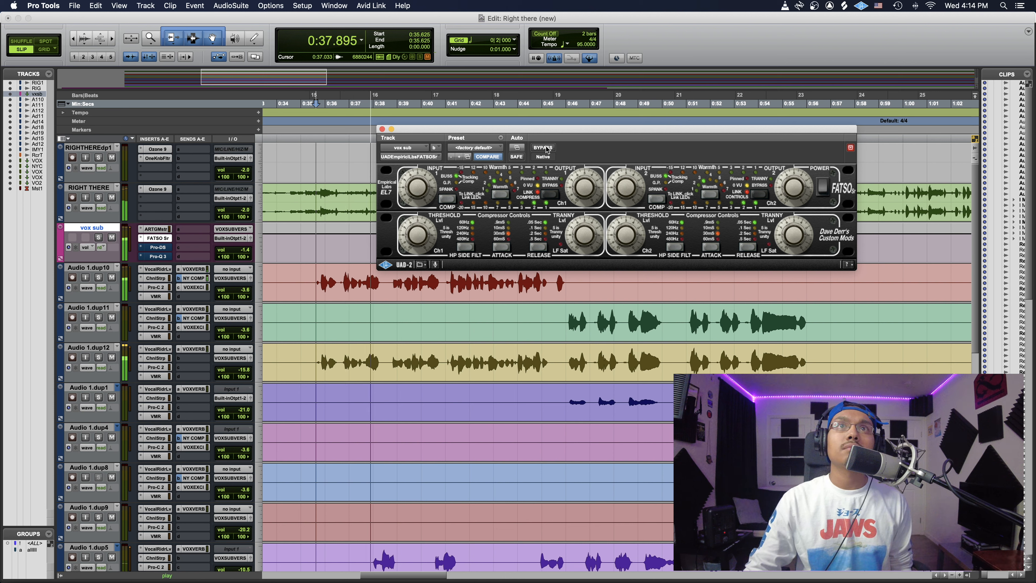
left_click(545, 149)
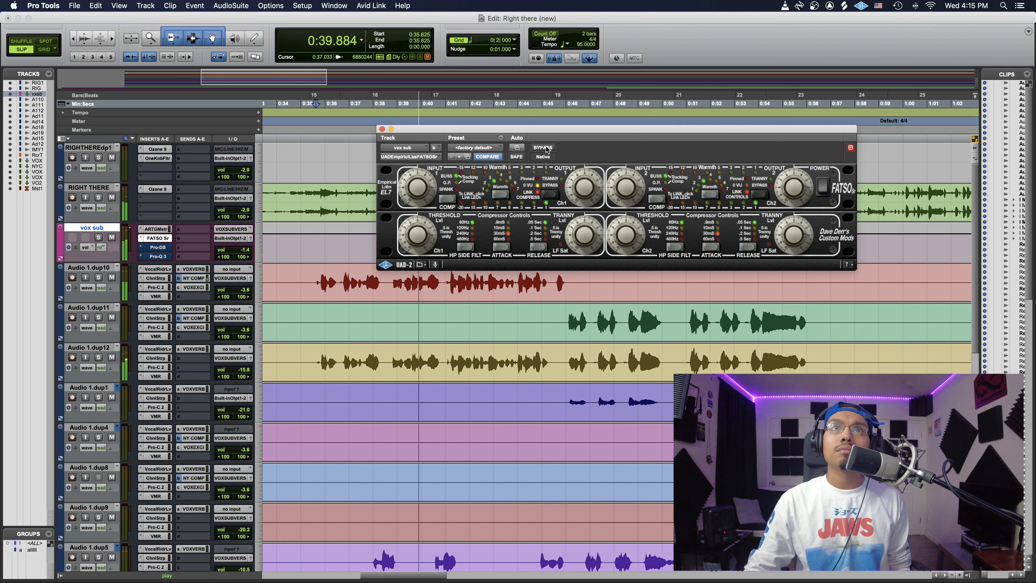
key("space")
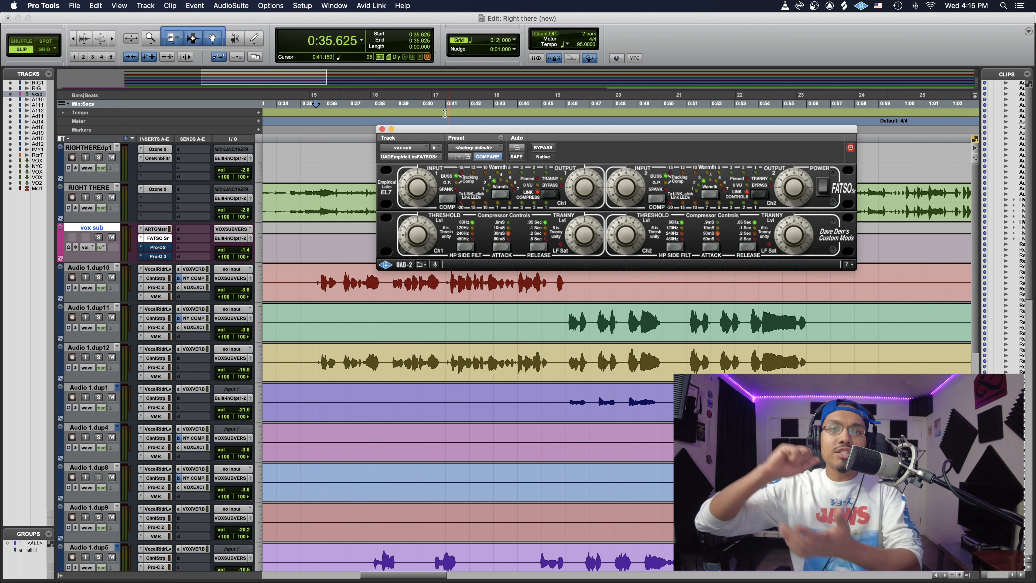
left_click(383, 129)
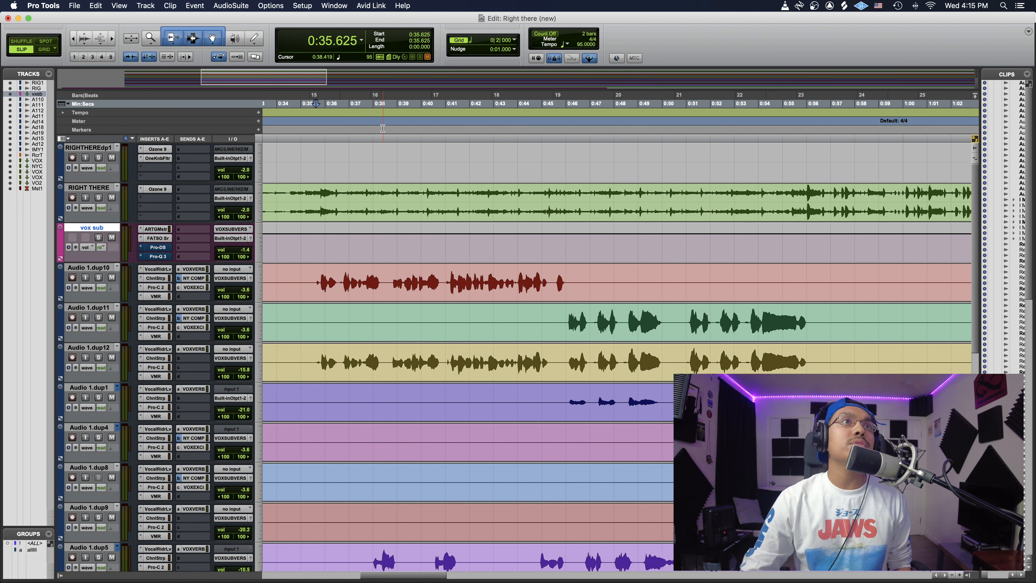
Reactivate Pro-DS on vox sub and audition it from about 0:35.6 with its window beside the phrase, then close the plug-in
left_click(159, 247)
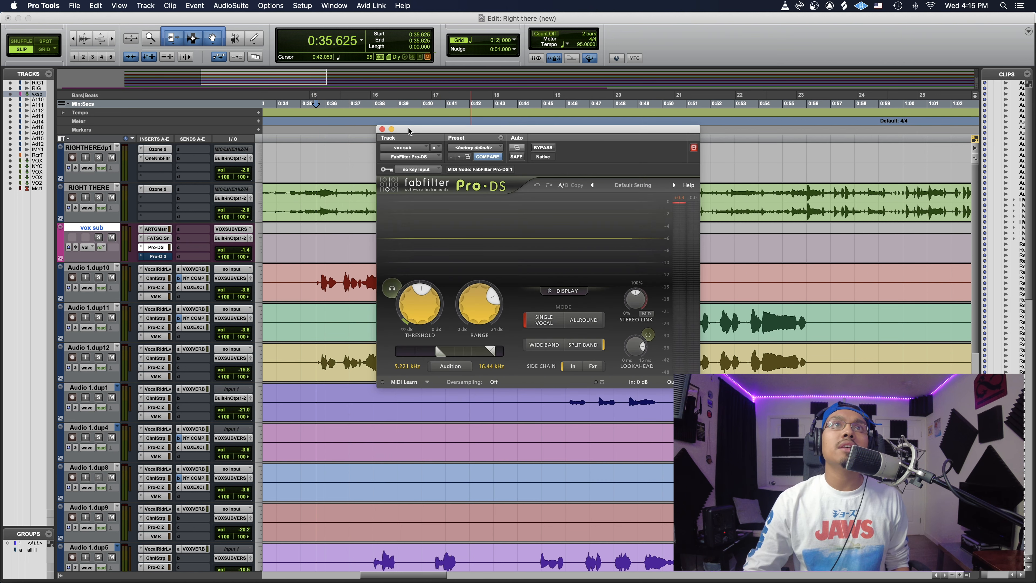
left_click_drag(427, 131, 582, 131)
key("space")
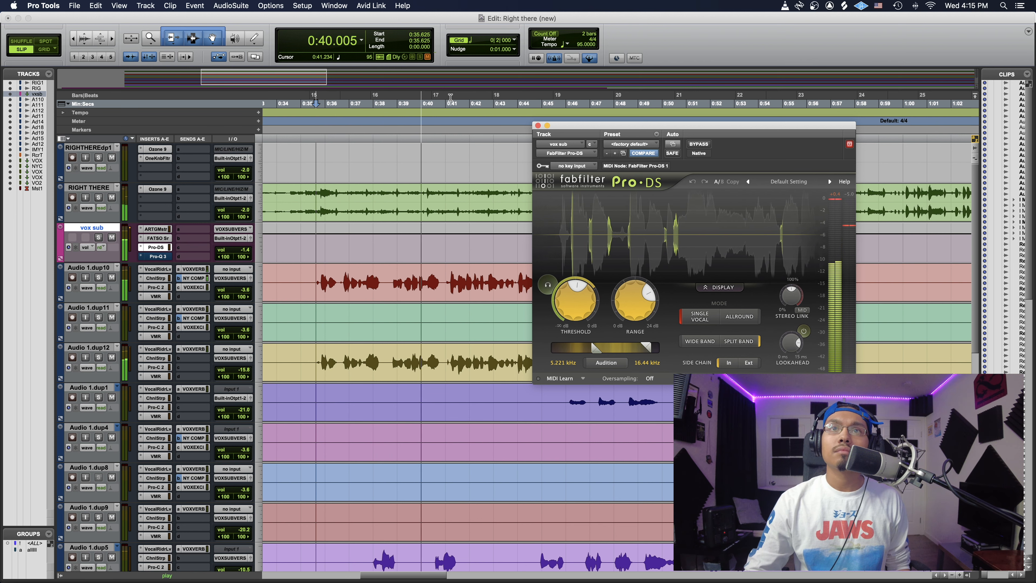
key("space")
left_click(538, 126)
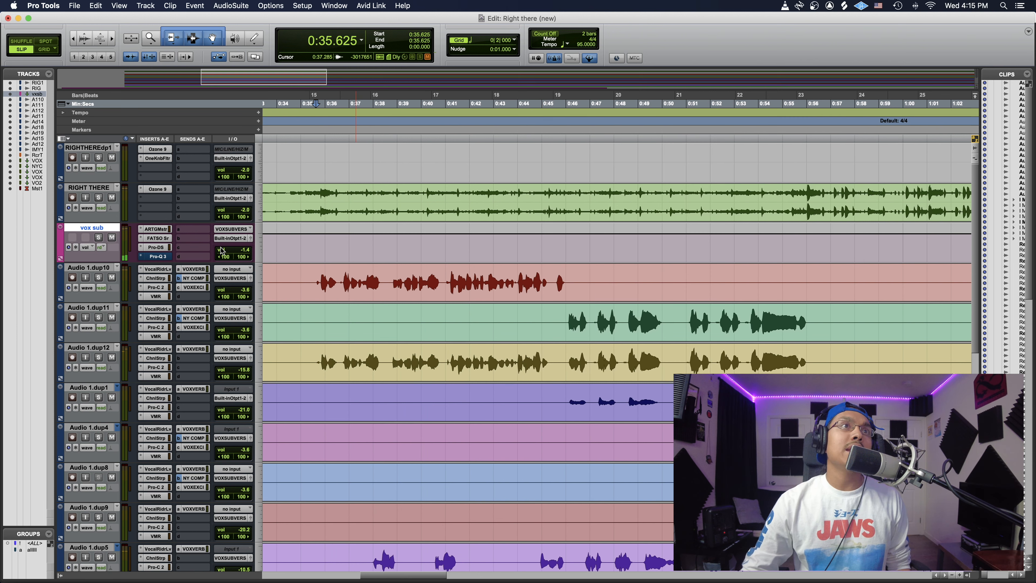
Reactivate the first Pro-Q 3 on vox sub, review its EQ bands and audition the phrase from about 0:35.6
left_click(157, 256)
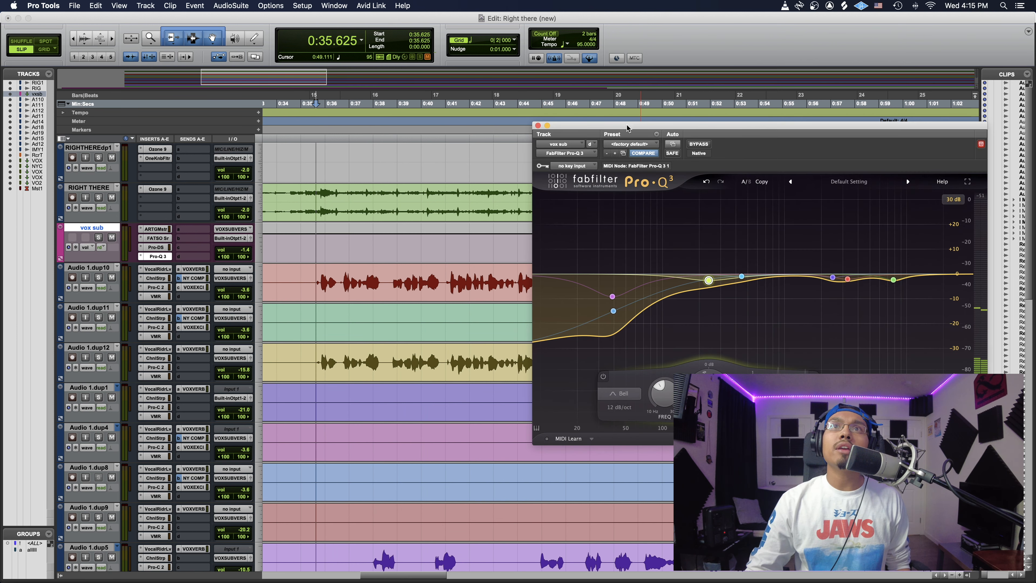
left_click_drag(636, 123, 602, 92)
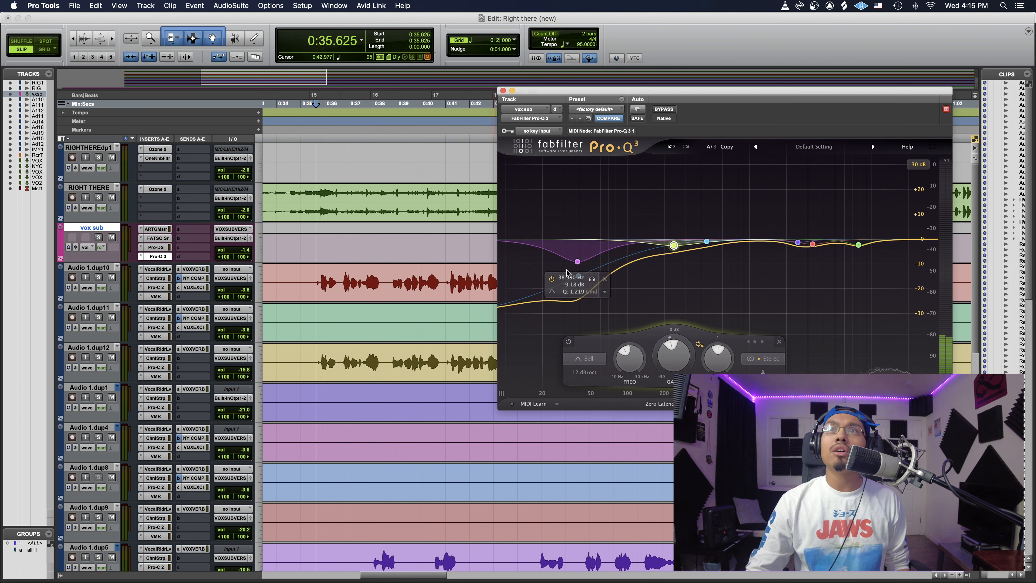
left_click(885, 262)
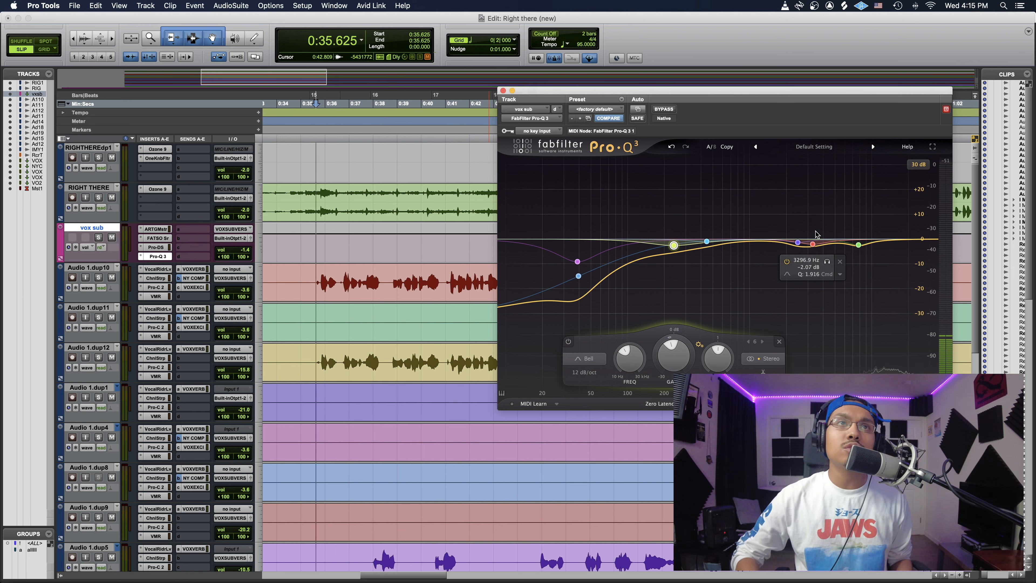
key("space")
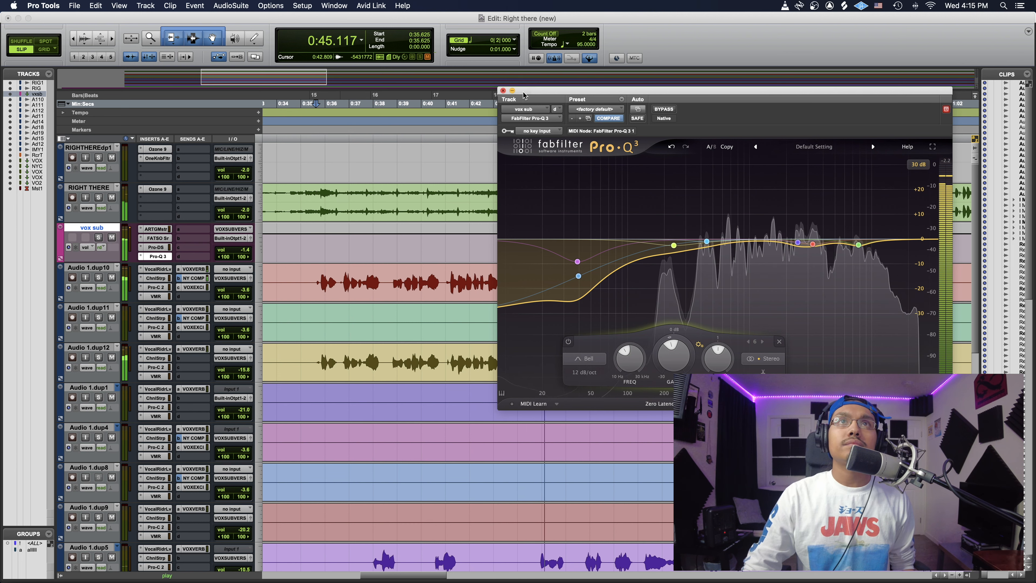
key("space")
Switch to the Mix window, reactivate the Manley Massive Passive on vox sub, look over its settings and close it
key("super+equal")
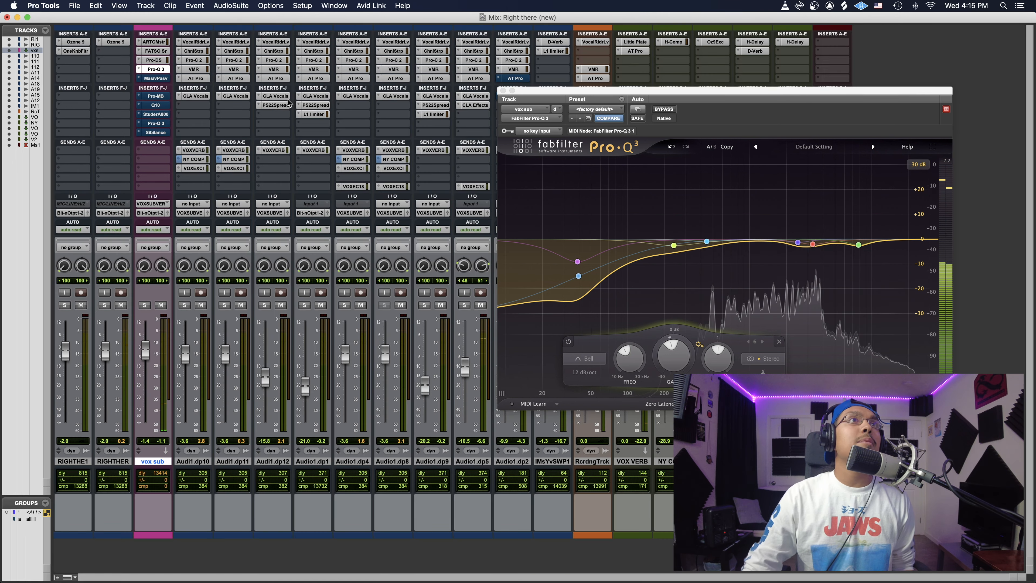
left_click(153, 78)
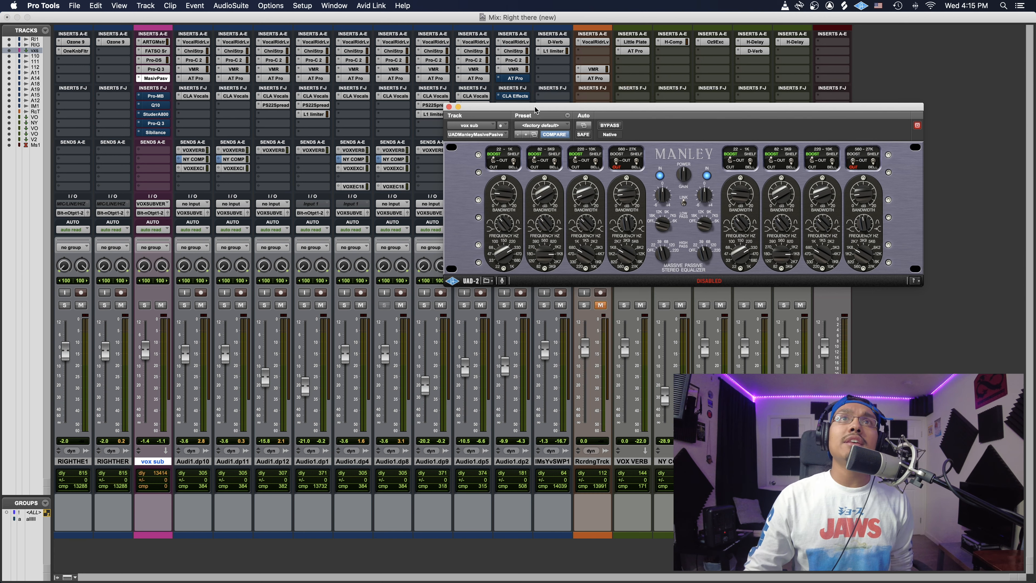
left_click_drag(535, 110, 549, 109)
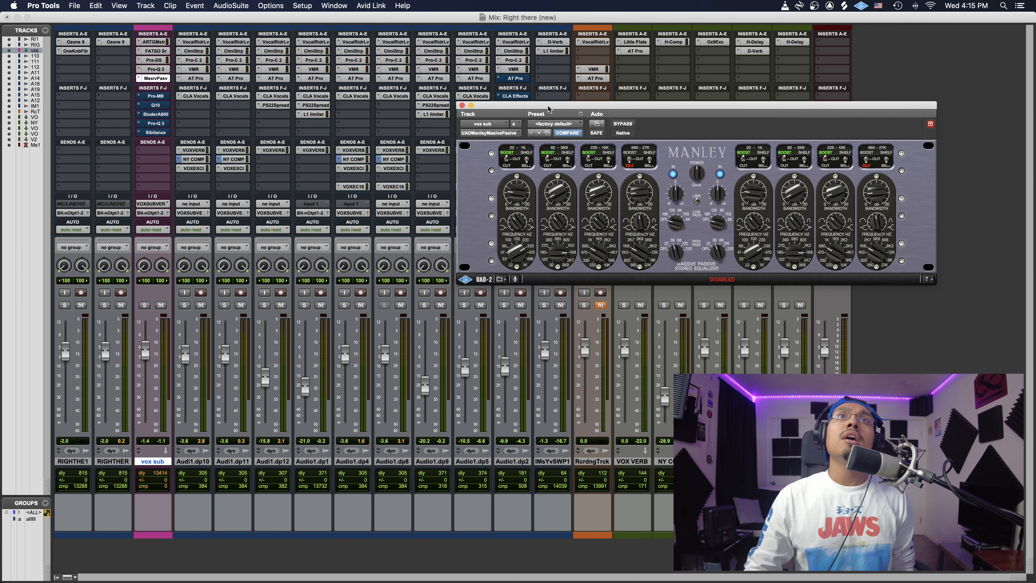
left_click(462, 105)
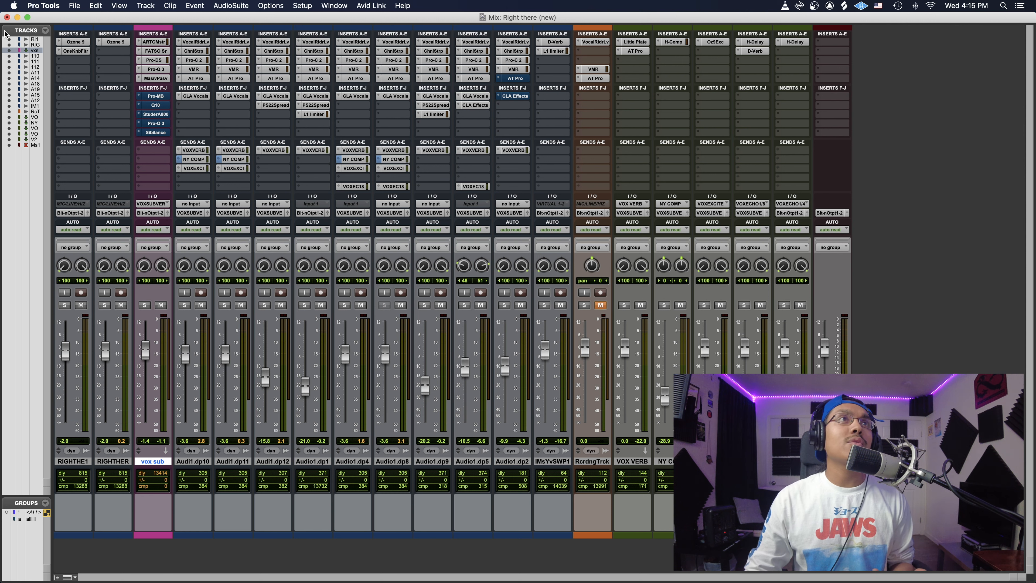
Reactivate Pro-MB on vox sub and compare the sound with it bypassed and active during playback, ending with it active
left_click(154, 97)
left_click_drag(627, 115, 522, 96)
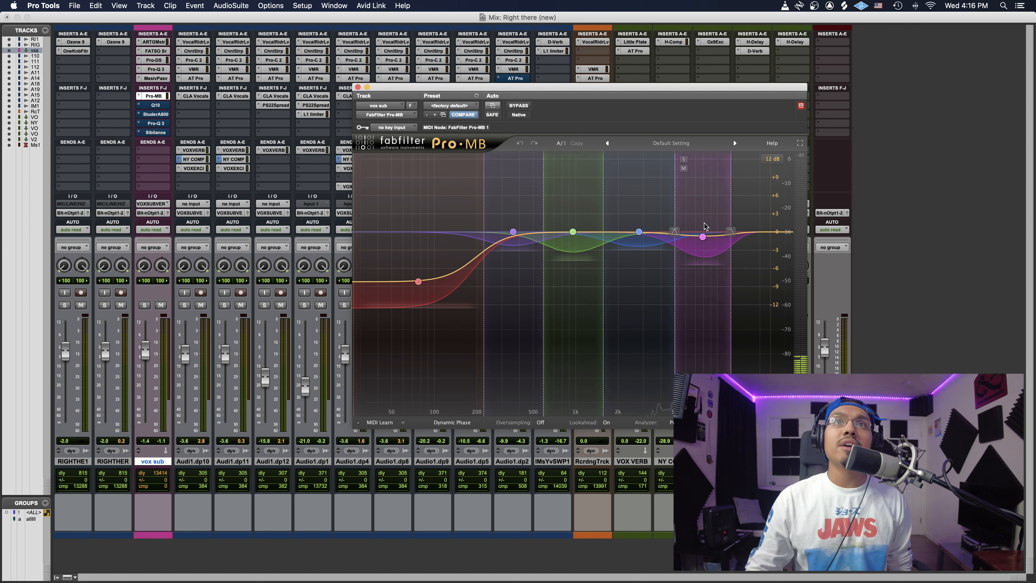
key("space")
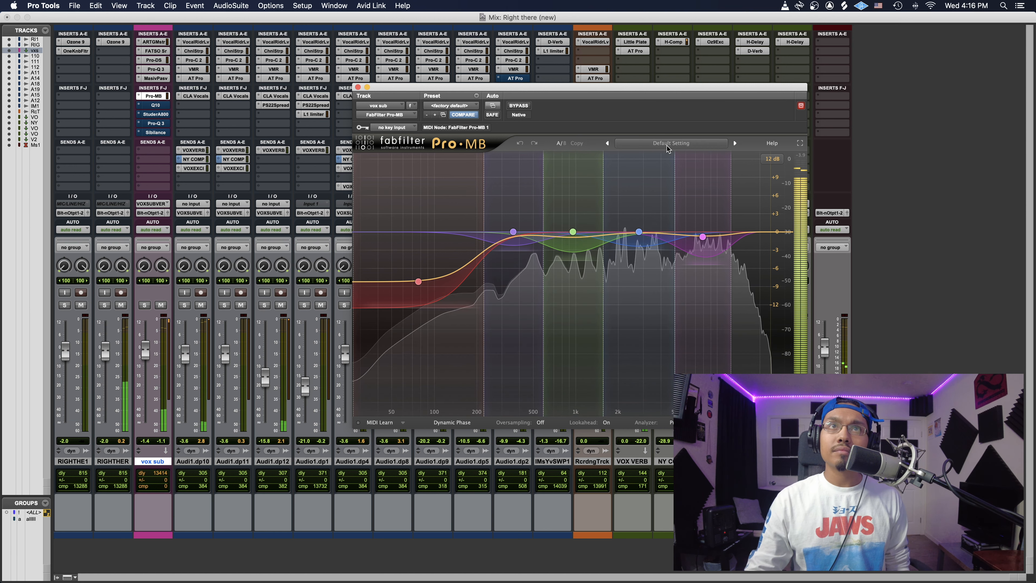
left_click(519, 106)
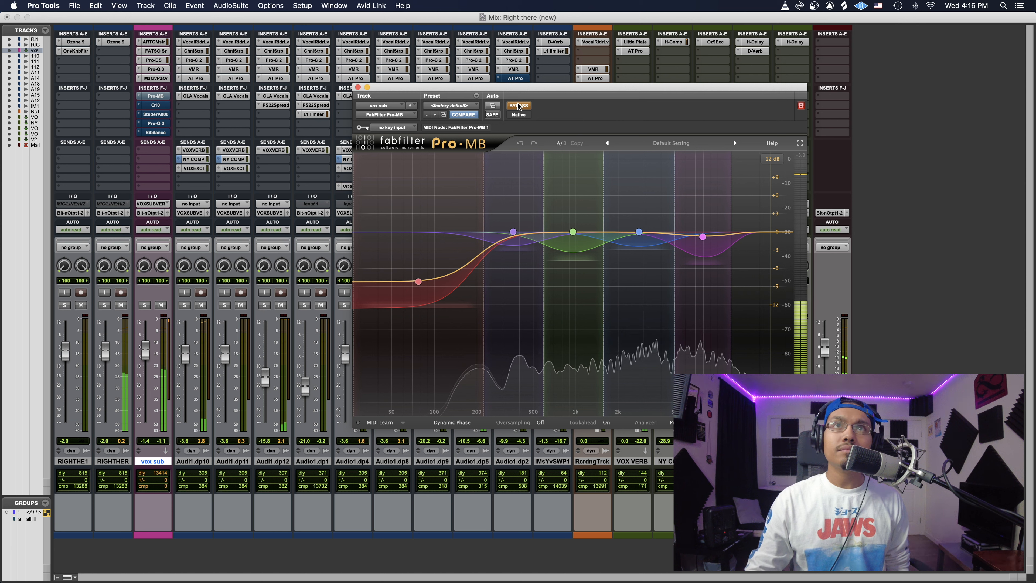
left_click(518, 106)
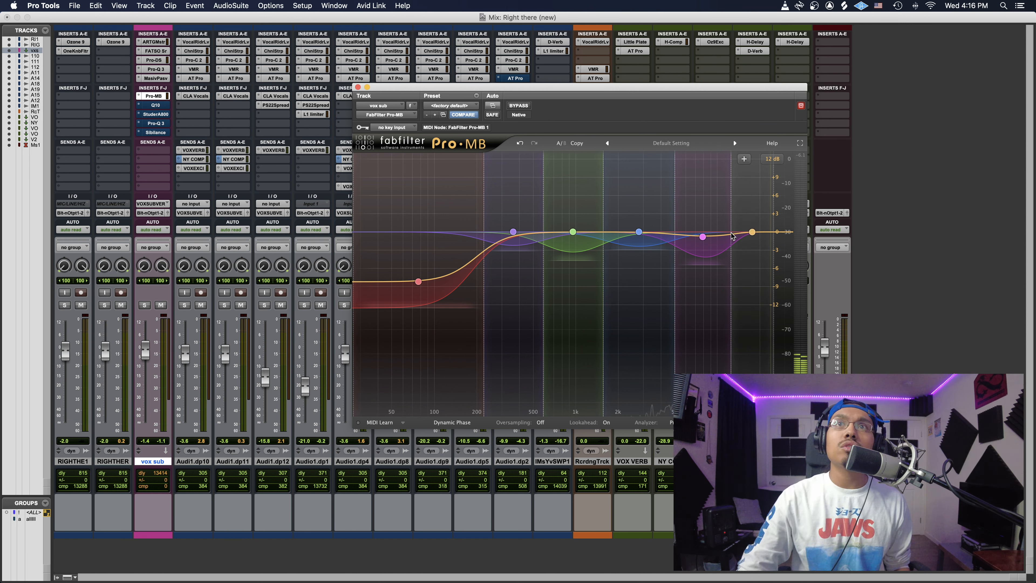
Show the compression controls of Pro-MB's highest-frequency band, audition the vocal again and close the plug-in
left_click(702, 236)
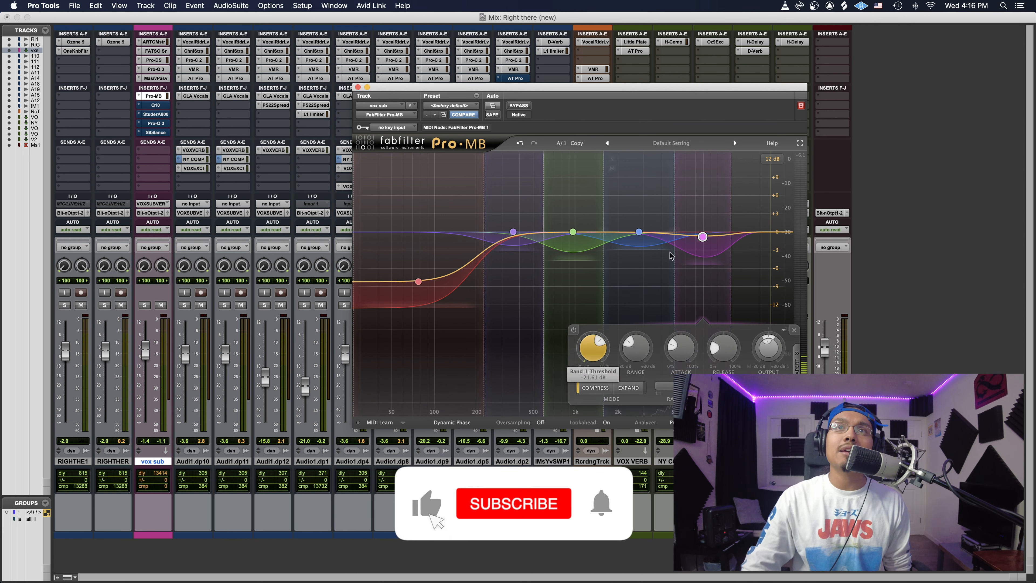
key("space")
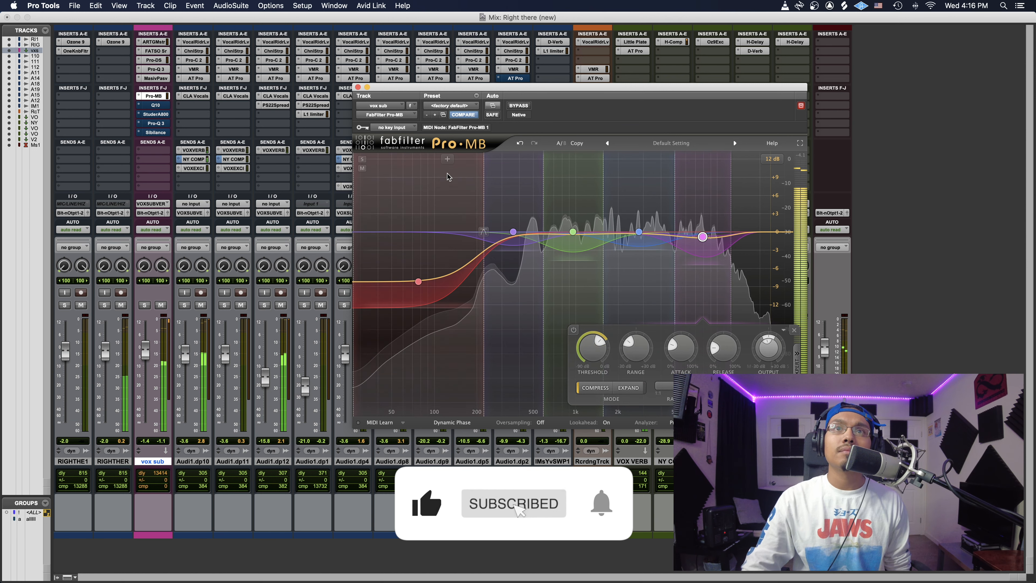
left_click(358, 88)
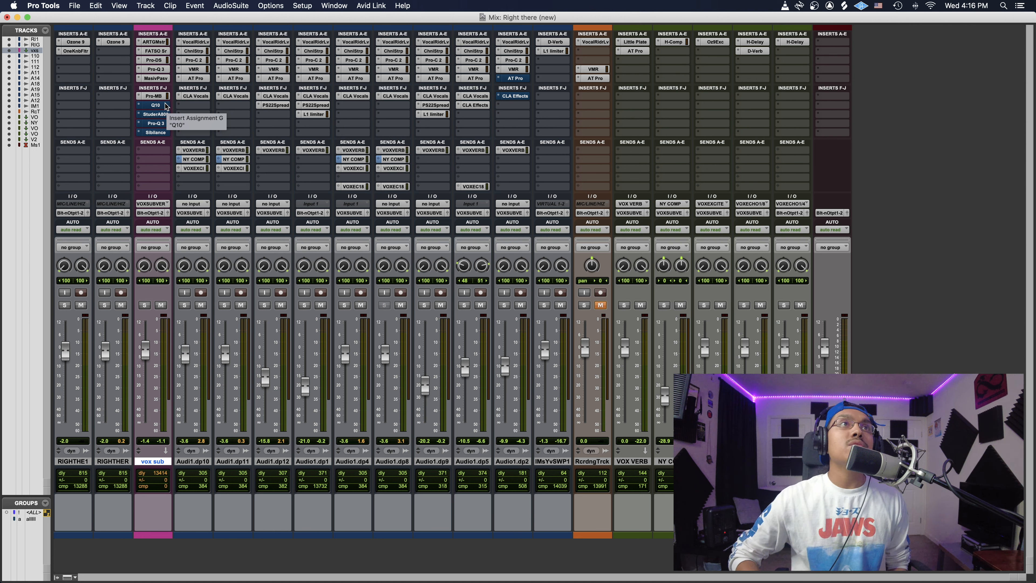
Reactivate Q10 on vox sub, compare it bypassed and active during playback, leave it active and close its window
left_click(158, 107)
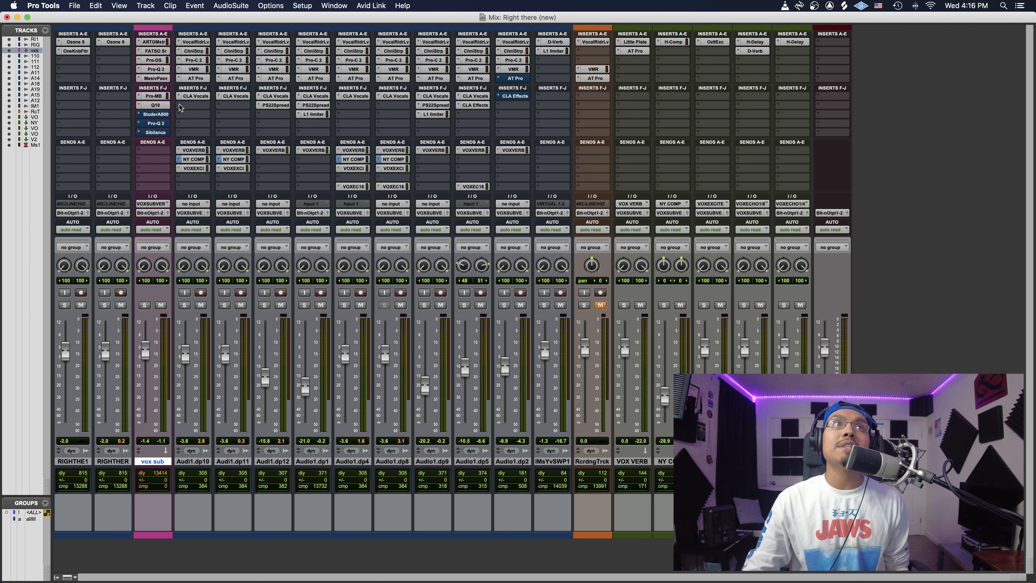
left_click(165, 106)
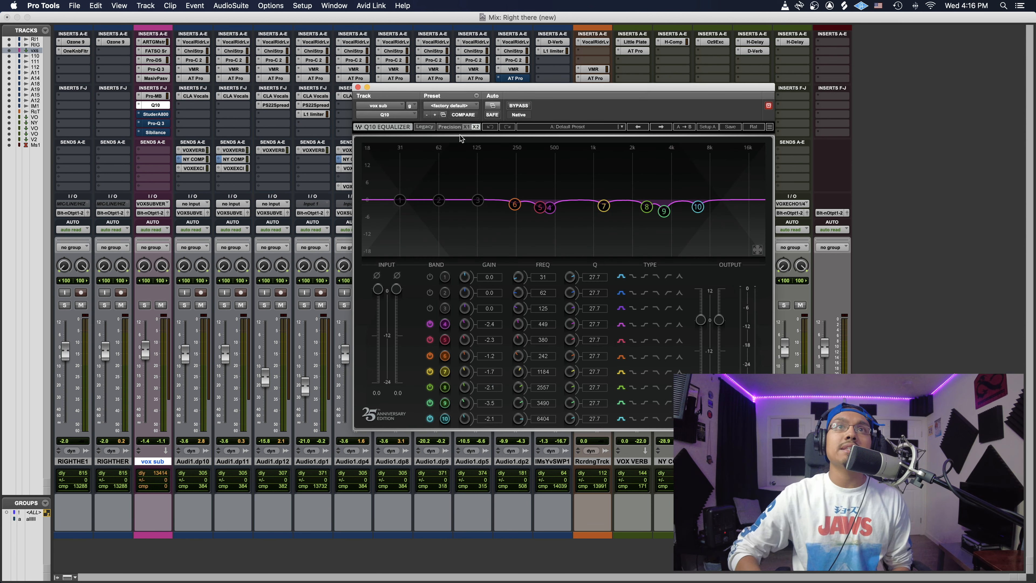
key("space")
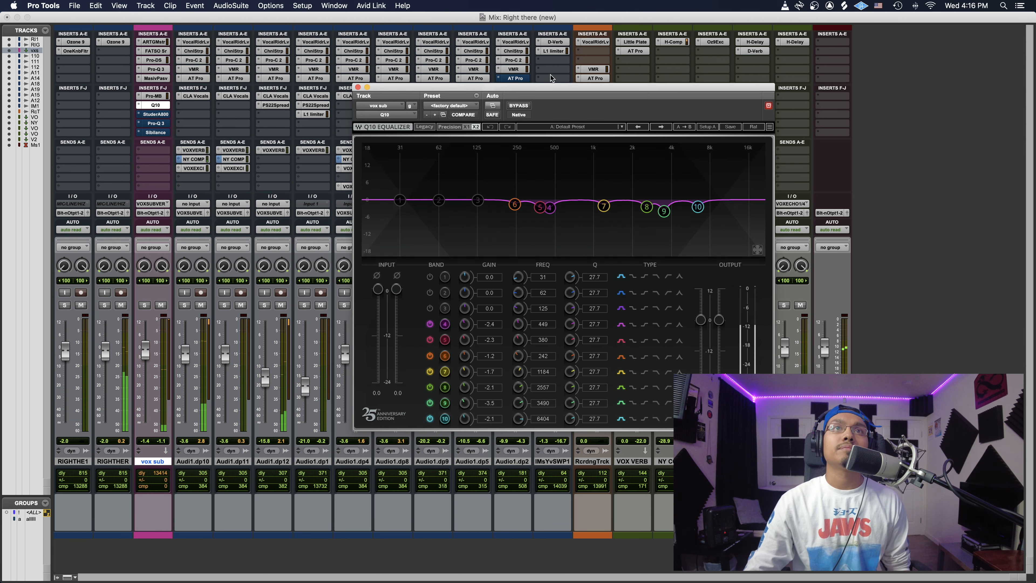
left_click(524, 106)
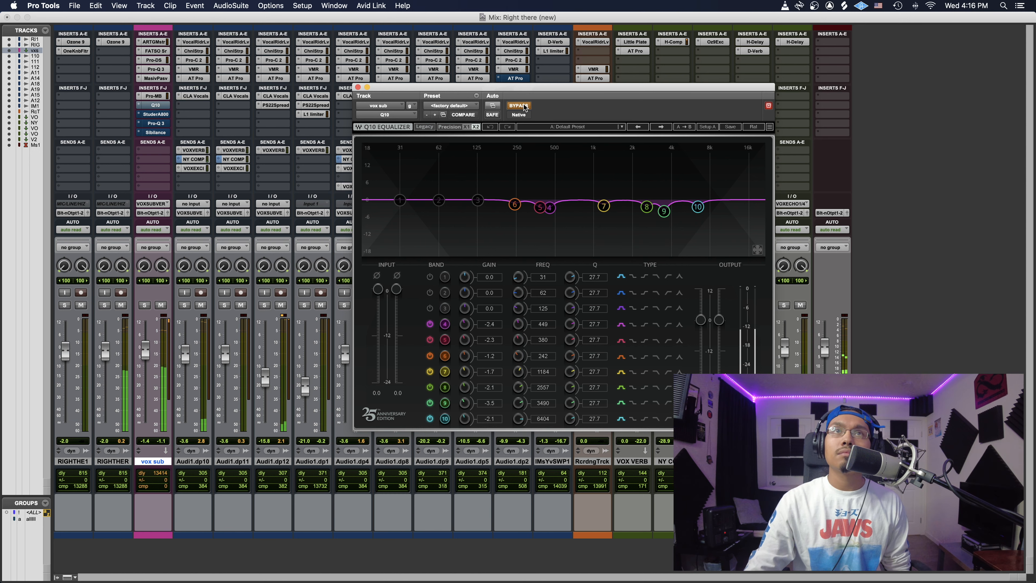
left_click(525, 106)
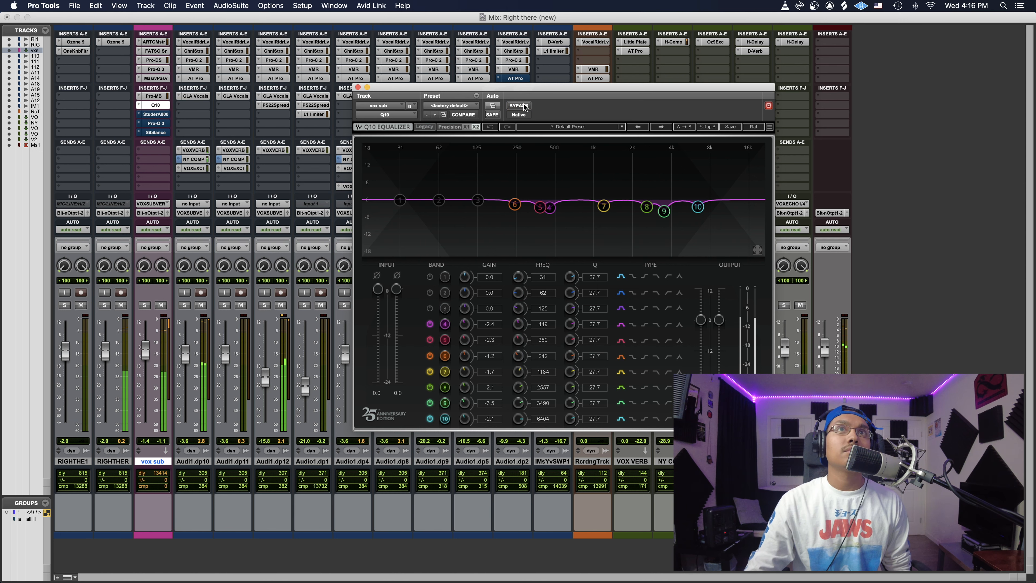
key("space")
left_click(358, 87)
Open Studer A800 on vox sub, compare it active and bypassed during playback, leave it active and close its window
left_click(156, 114)
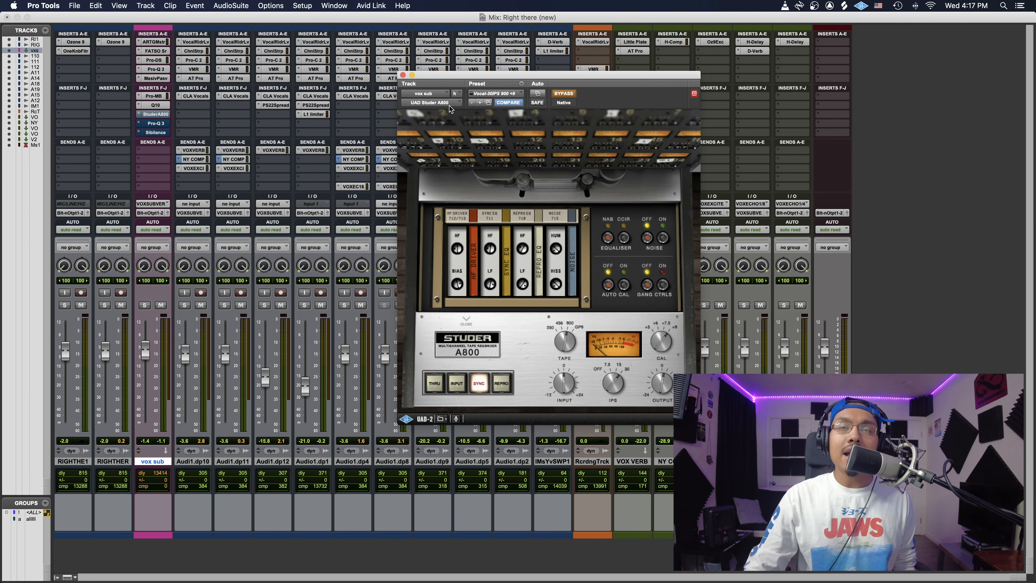
left_click_drag(528, 75, 447, 63)
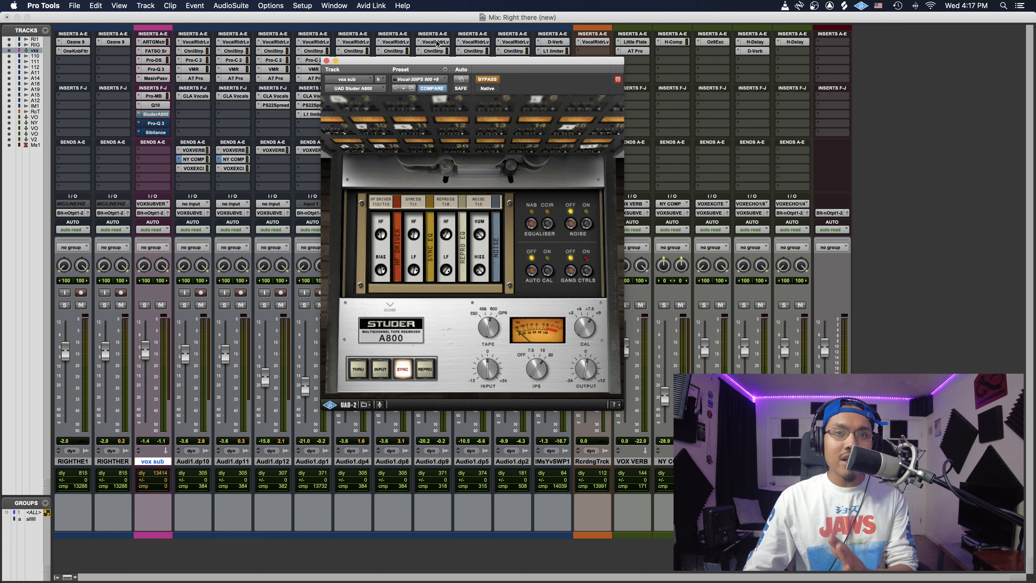
key("space")
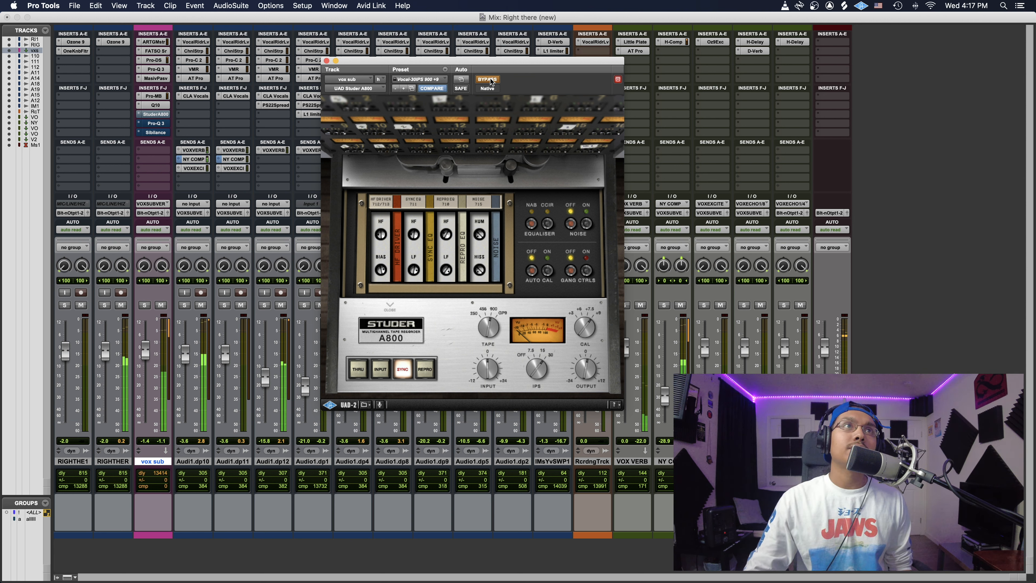
left_click(491, 81)
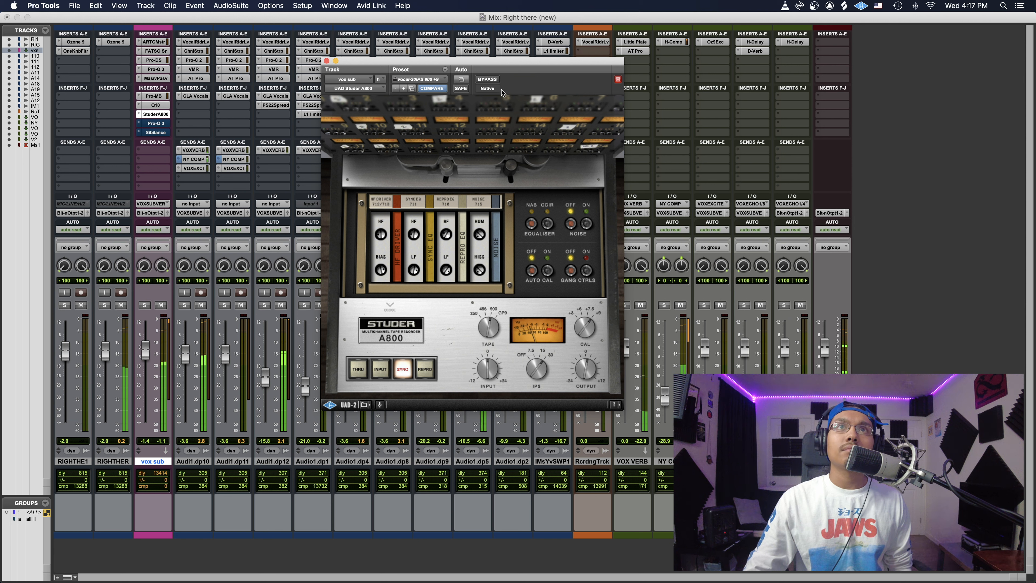
left_click(491, 80)
left_click(491, 79)
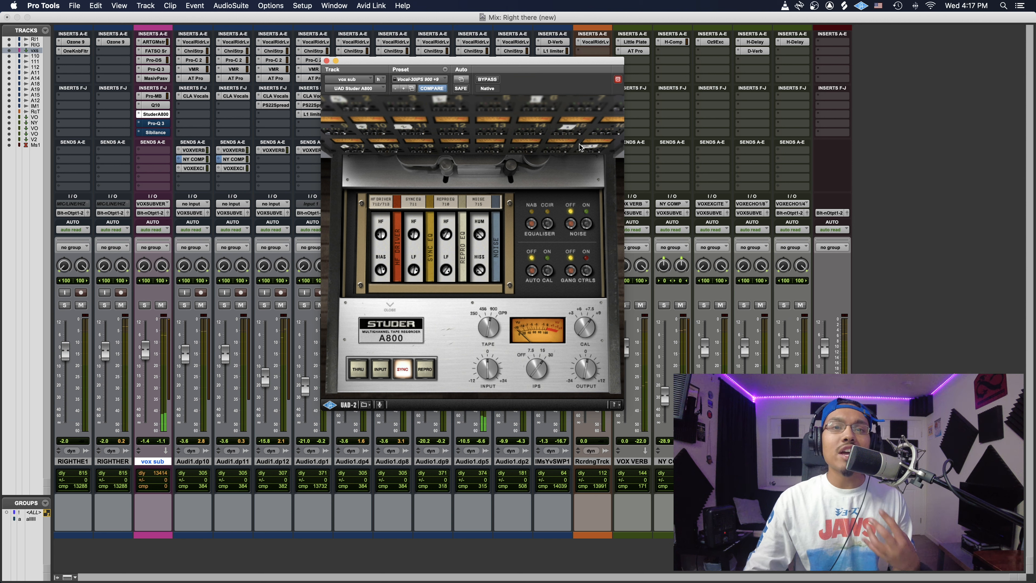
left_click(326, 60)
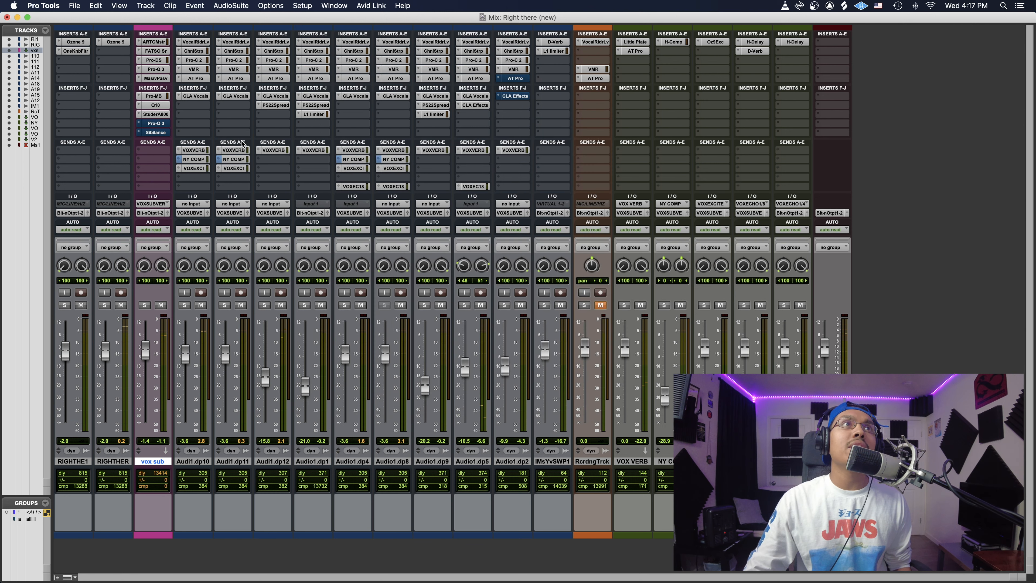
Reactivate the second Pro-Q 3 on vox sub, look over its EQ curve during playback and close its window
left_click(161, 124)
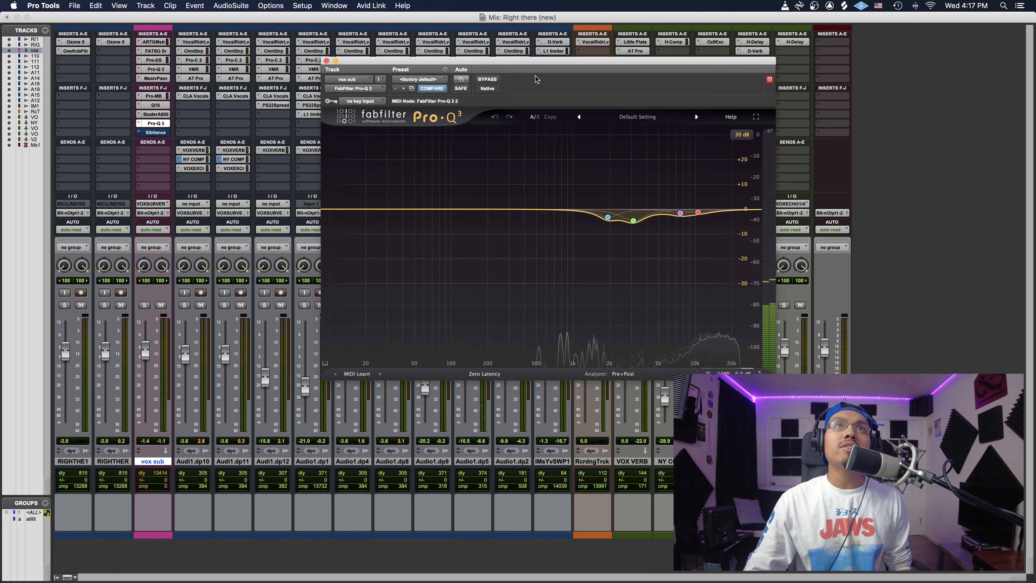
left_click_drag(502, 62, 492, 62)
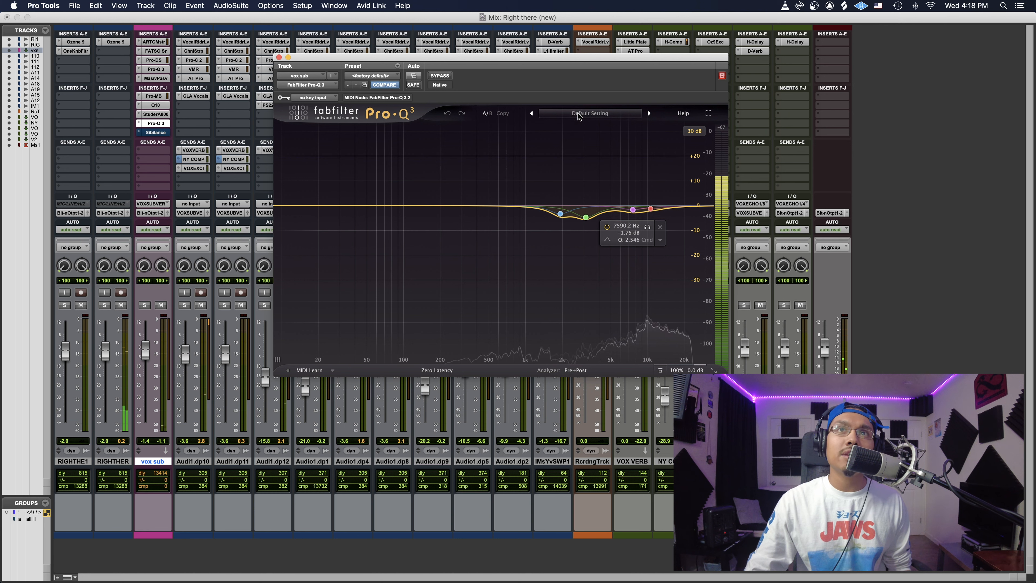
left_click(279, 58)
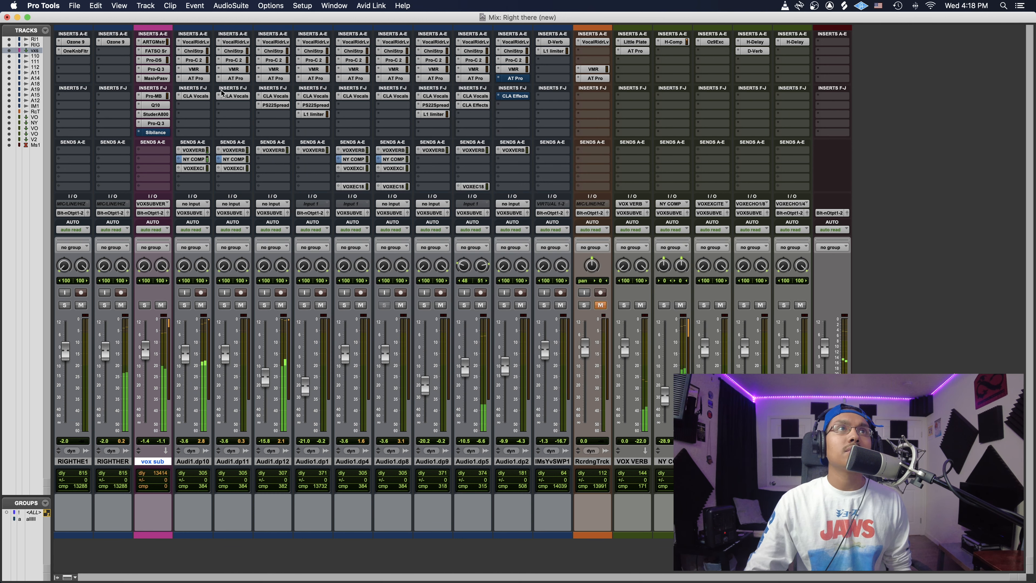
Reactivate Sibilance on vox sub, set its threshold to -12.1, audition it during playback and close its window
left_click(154, 133)
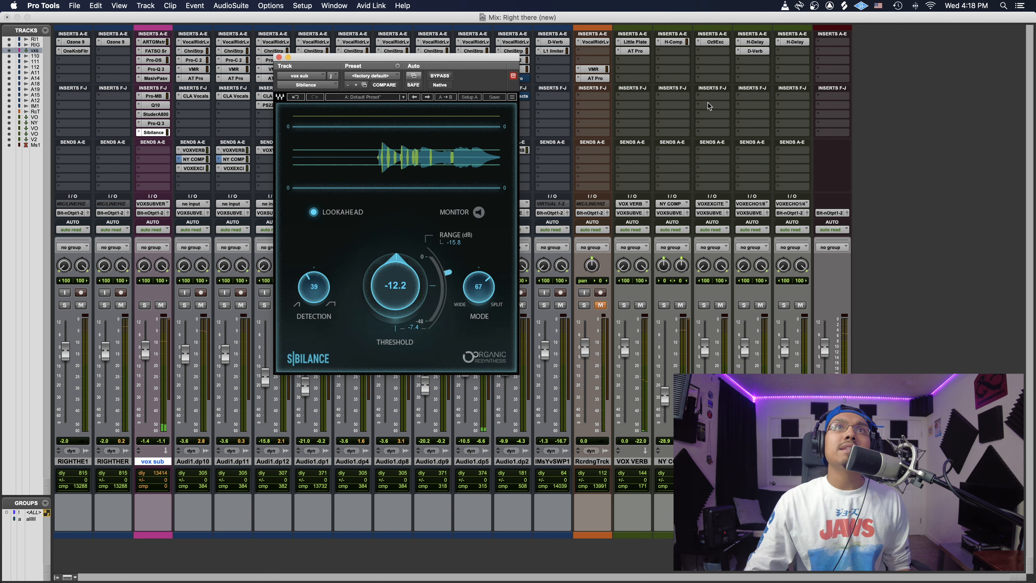
left_click_drag(411, 63, 570, 65)
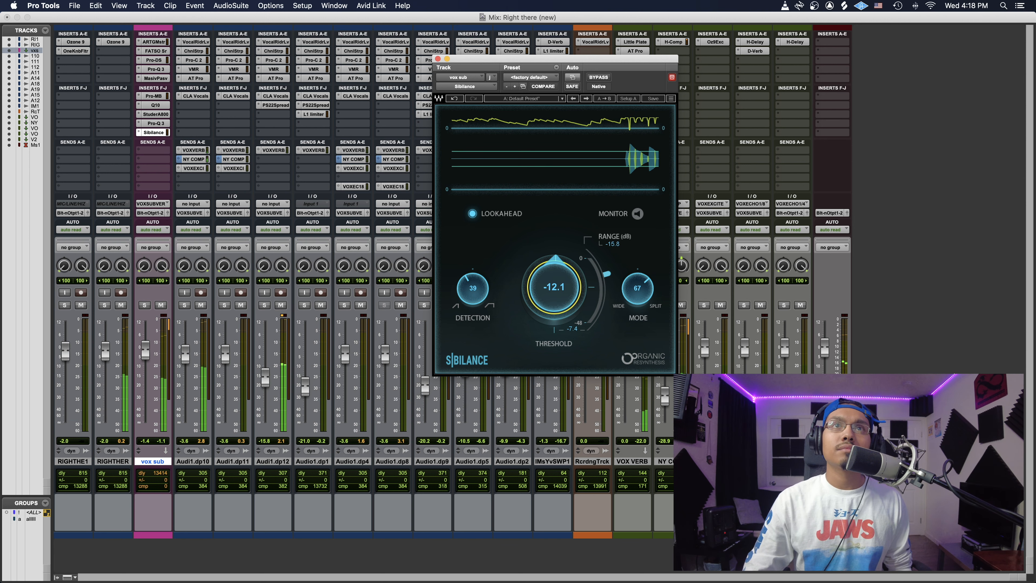
left_click(437, 59)
Set the vox sub volume to -0.6 dB and the Audio 1.dup12 volume to -16.1 dB
left_click_drag(147, 354, 146, 355)
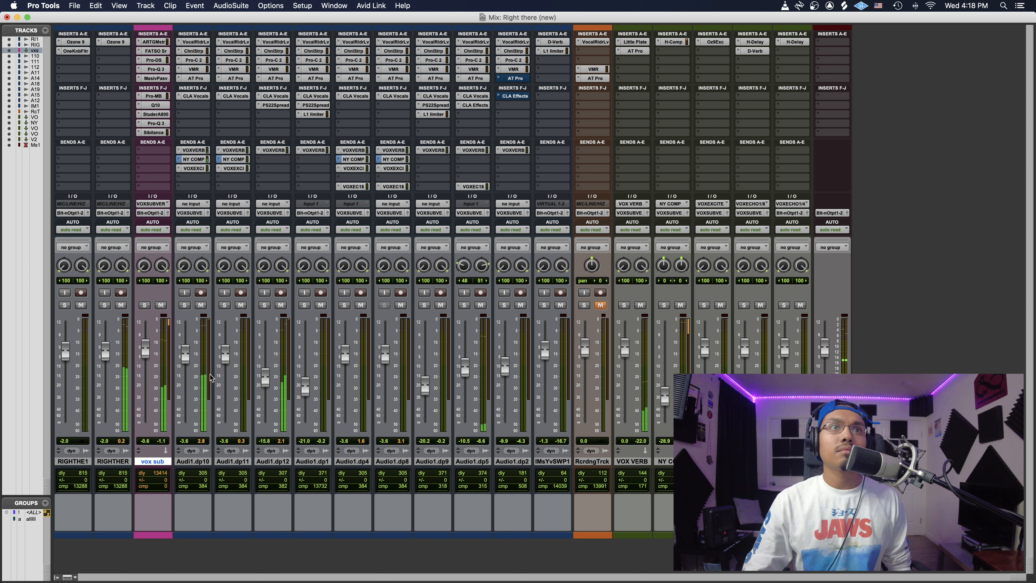
left_click_drag(262, 383, 262, 383)
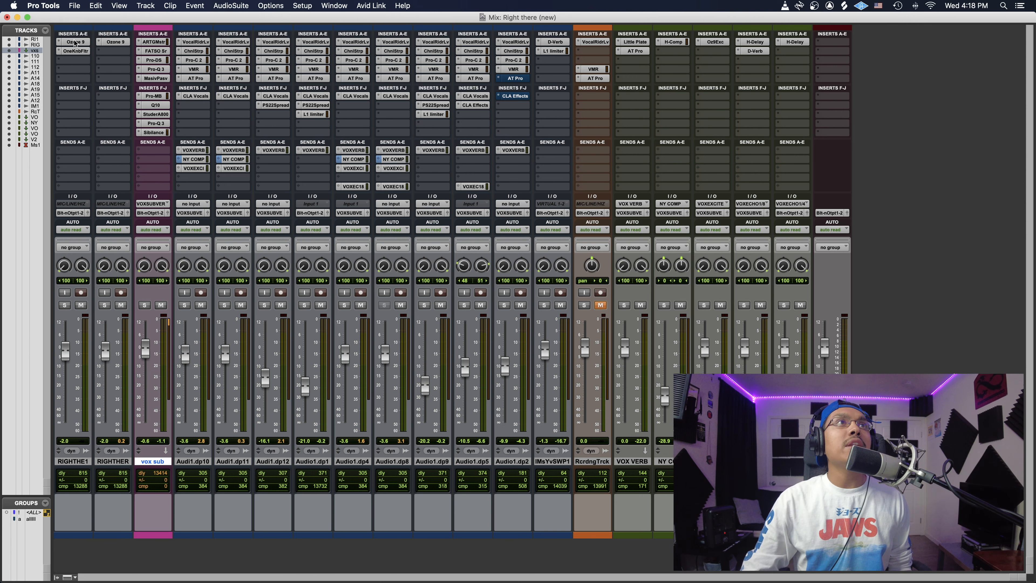
Open Ozone 9 on the RIGHT THERE.dup1 beat track and examine its Equalizer 1, Dynamic EQ and Imager modules
left_click(60, 40)
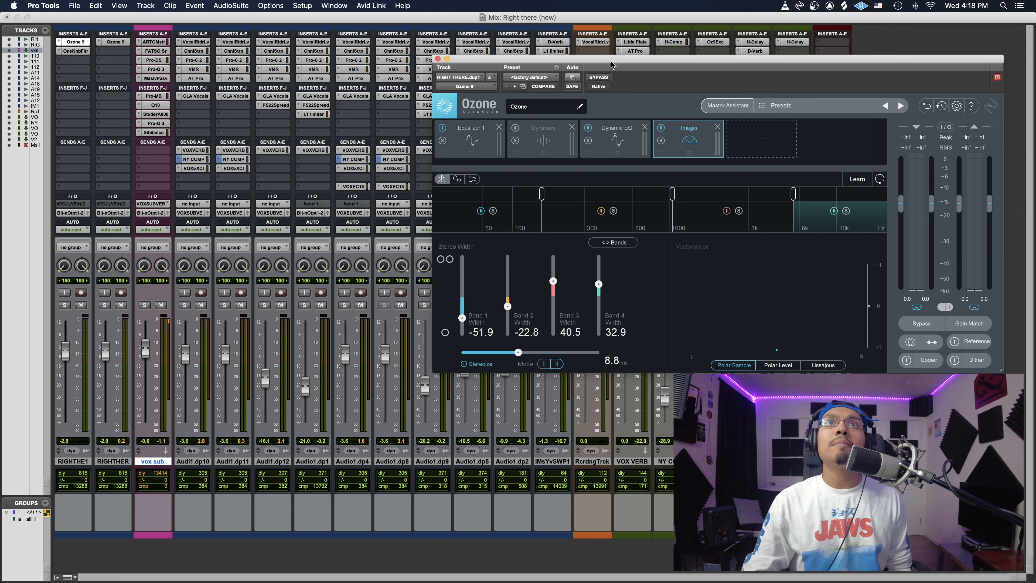
left_click_drag(612, 65, 452, 67)
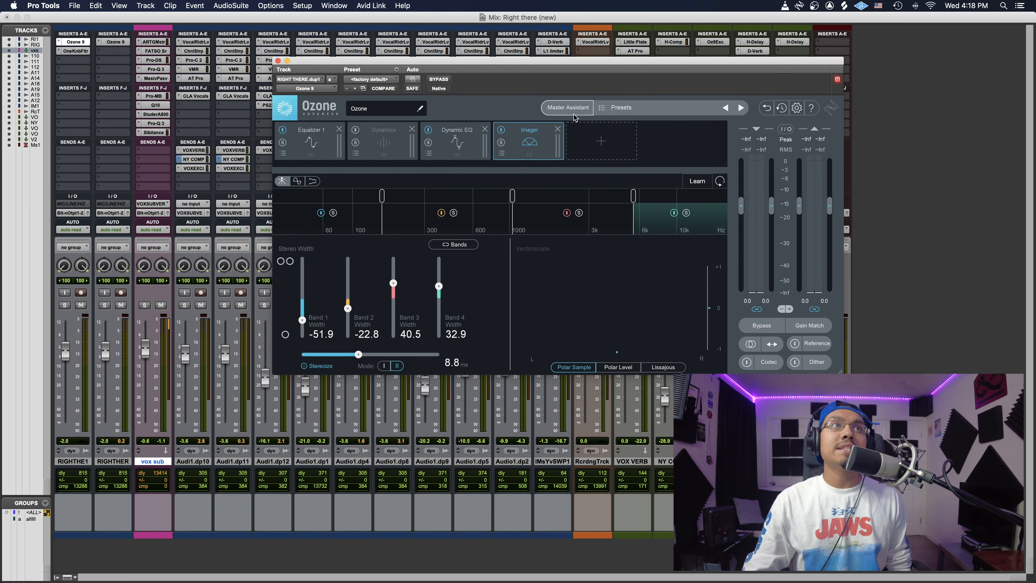
left_click(313, 142)
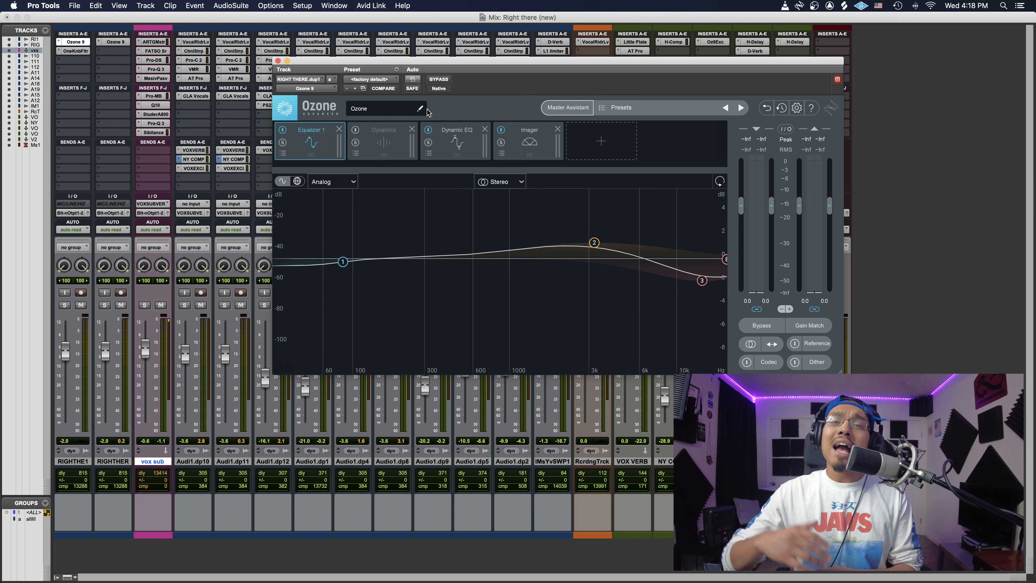
left_click(457, 151)
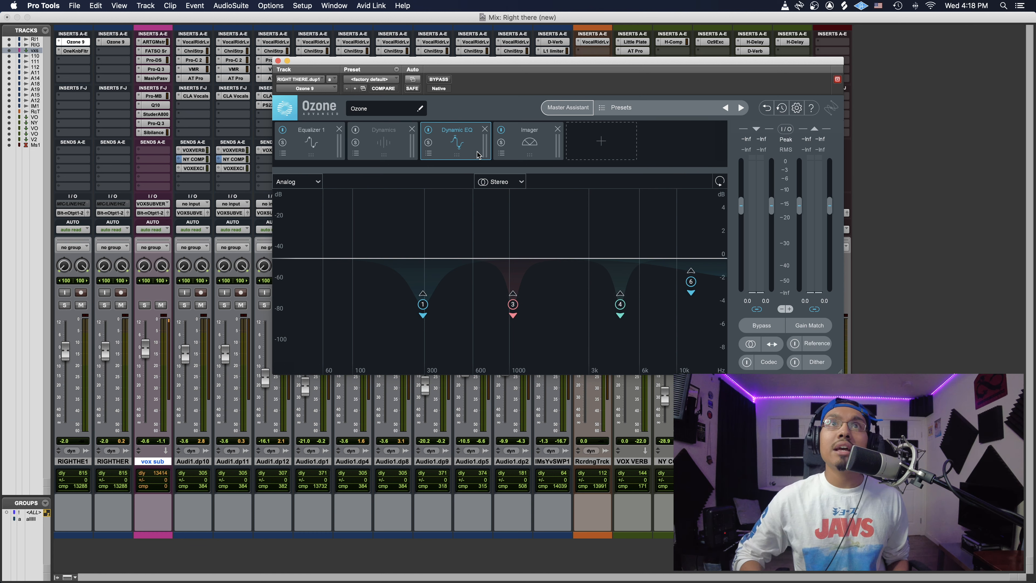
left_click(519, 150)
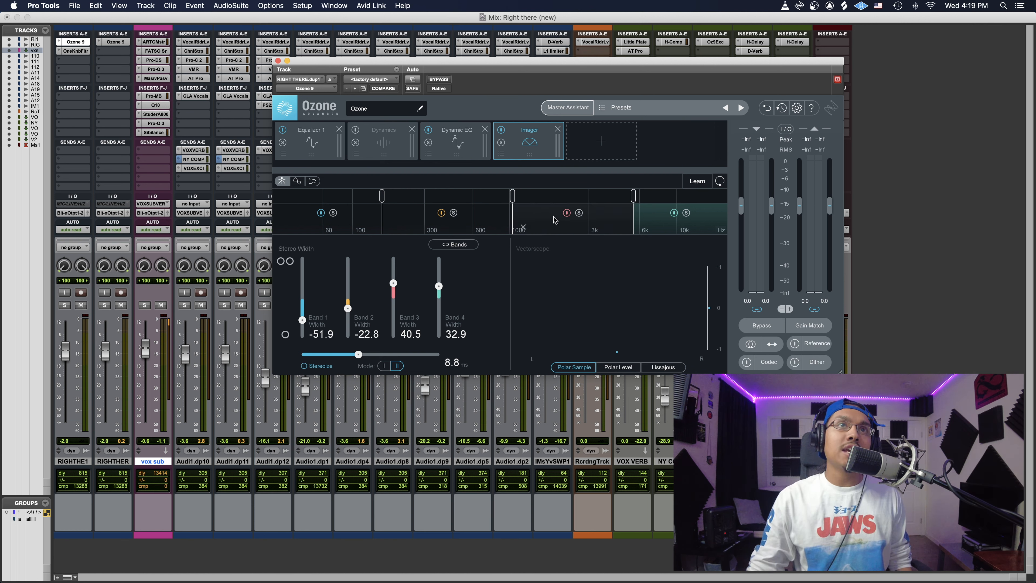
Shift the three band crossovers in Ozone's Imager to slightly higher frequencies
left_click_drag(382, 196, 386, 196)
left_click_drag(512, 196, 514, 196)
left_click_drag(633, 195, 634, 195)
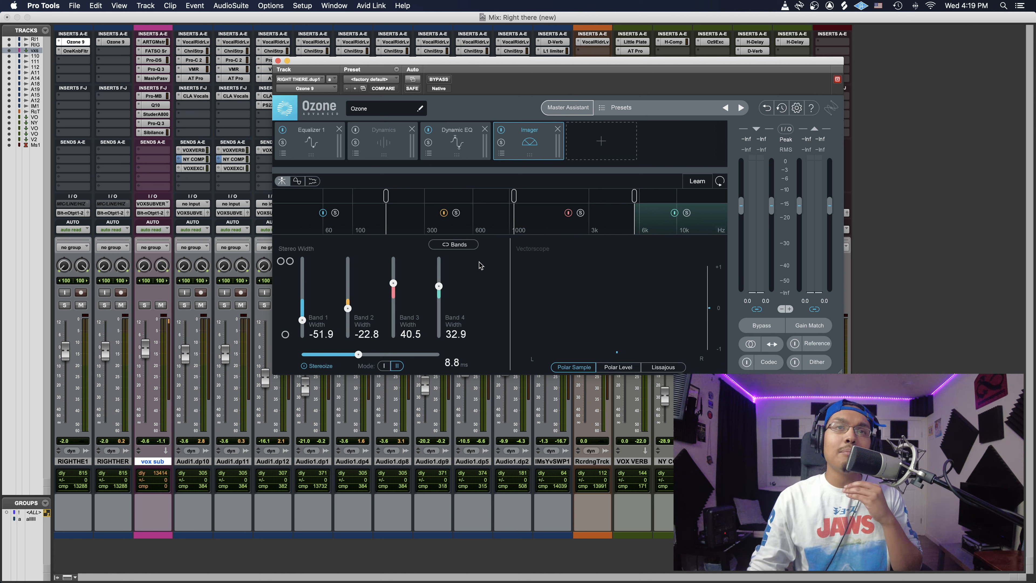
Set the Imager widths of bands 1 to 4 to -54.4, -24.1, 50.6 and 26.6, set Stereoize to 9.7 ms and close Ozone
left_click_drag(438, 287, 396, 281)
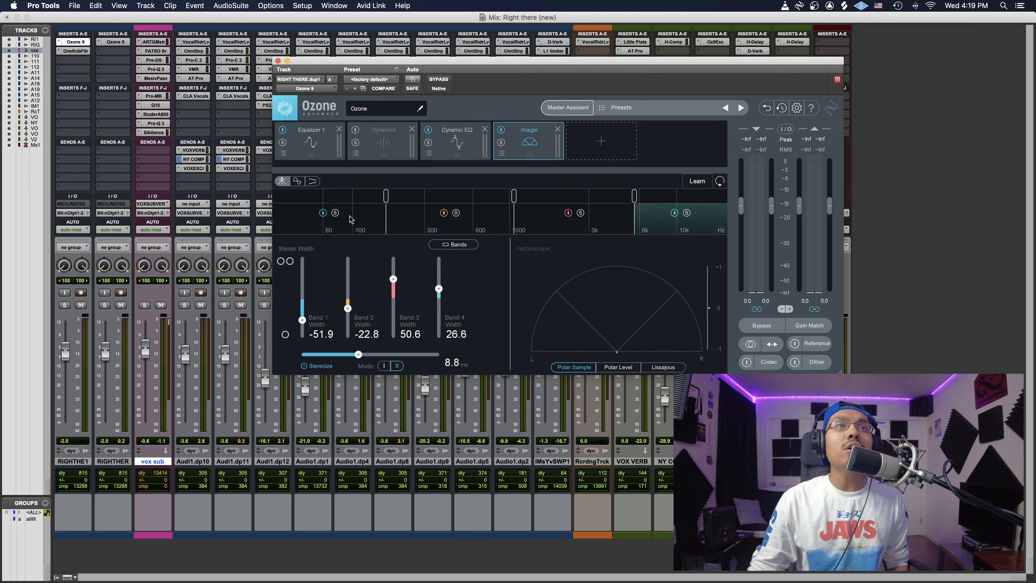
left_click_drag(303, 323, 348, 311)
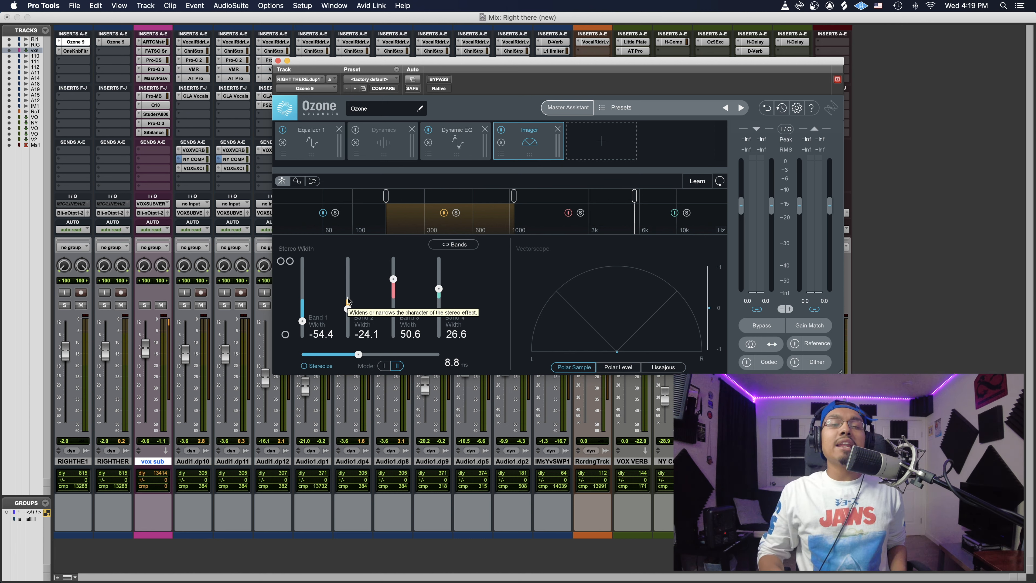
left_click_drag(357, 354, 355, 355)
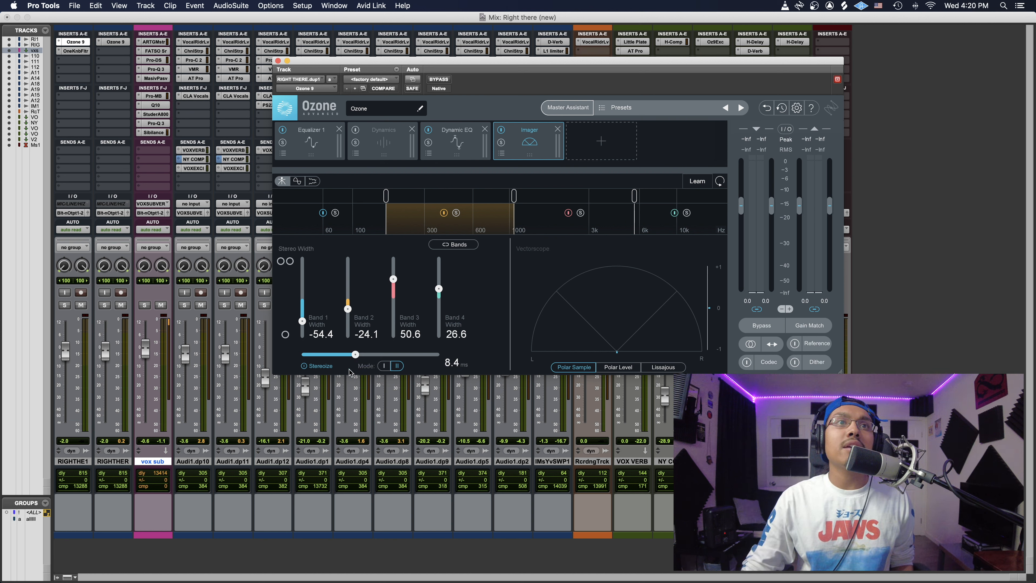
left_click_drag(356, 354, 357, 354)
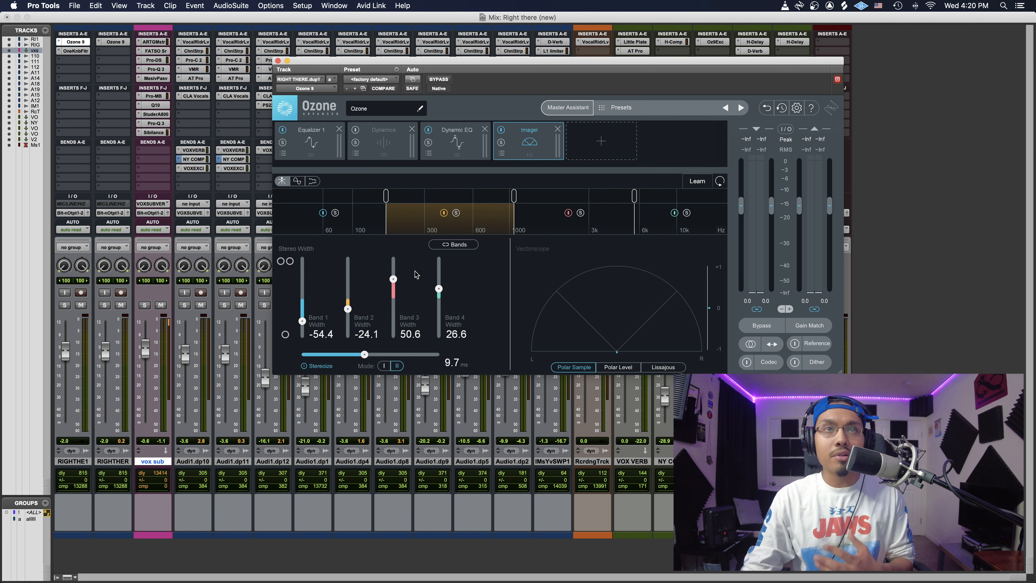
left_click(278, 61)
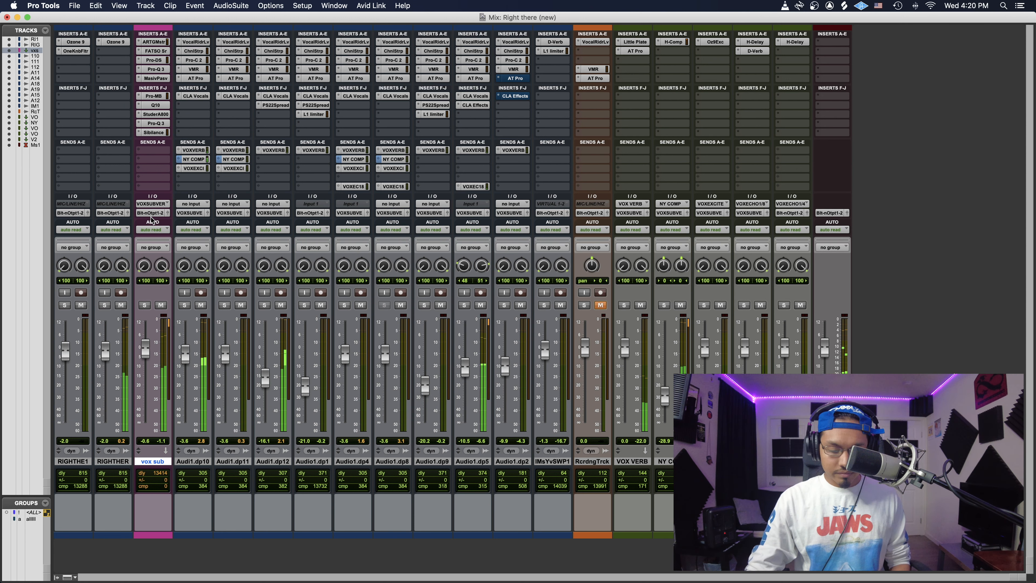
Show the Edit window zoomed out, look through the song's vocal and voicemail tracks and stop playback
key("super+equal")
key("r")
key("r")
key("r")
key("r")
key("t")
scroll(511, 274, "down", 4)
scroll(508, 272, "up", 4)
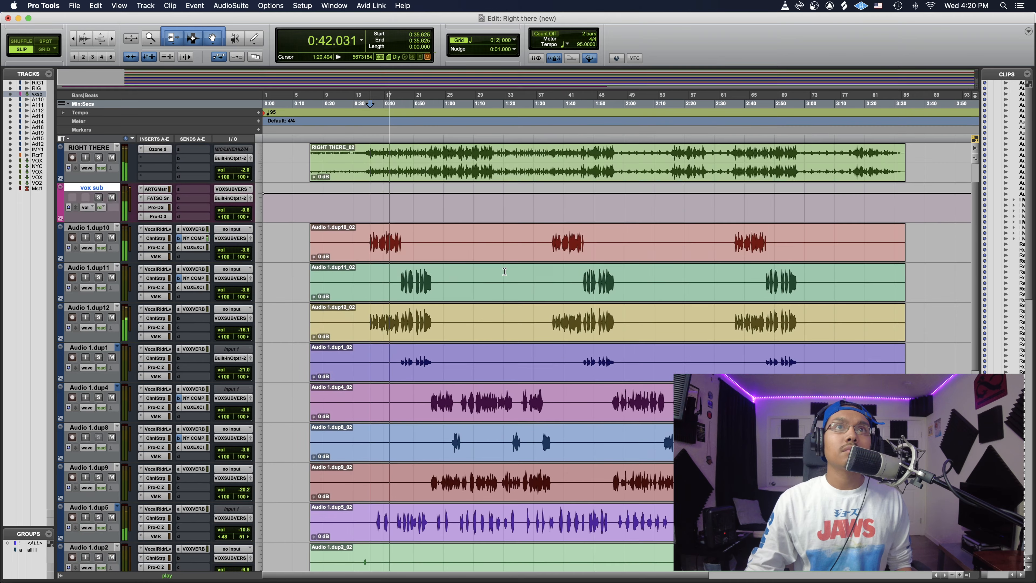
scroll(505, 271, "down", 3)
scroll(504, 272, "down", 1)
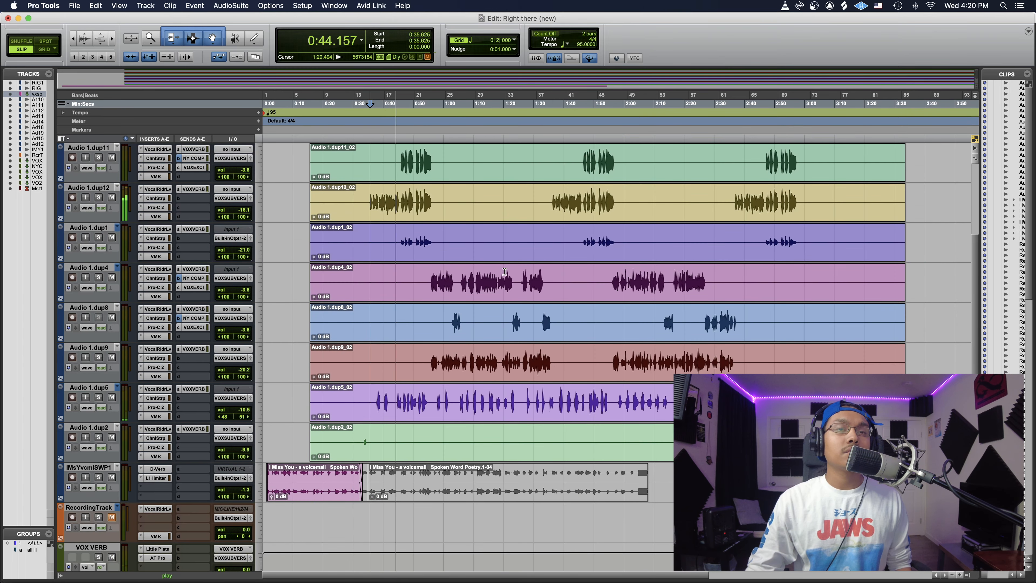
key("space")
scroll(504, 272, "up", 5)
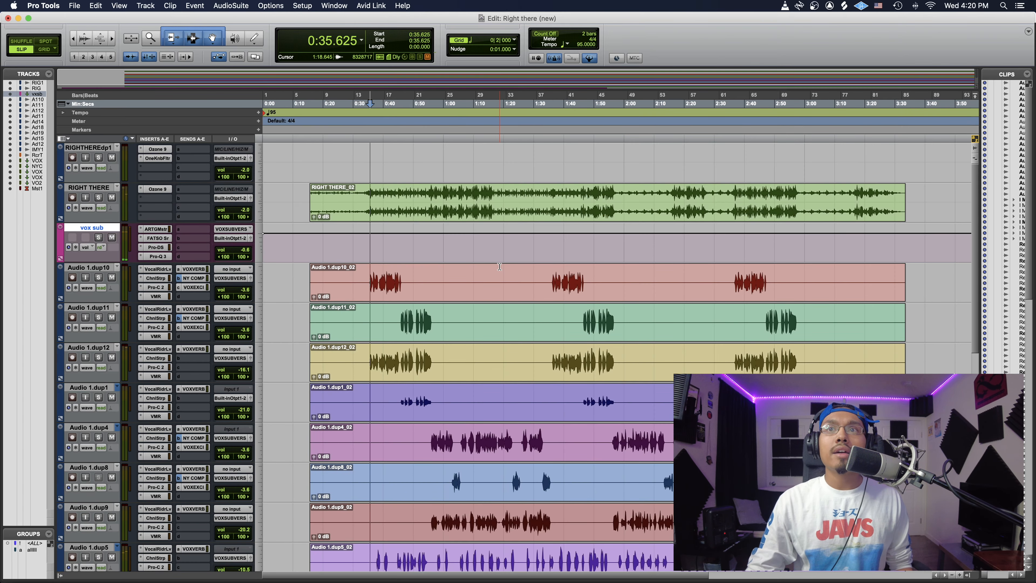
scroll(450, 267, "down", 6)
Play the spoken-word voicemail intro from 0:02.184 and view its clip close up
left_click(274, 106)
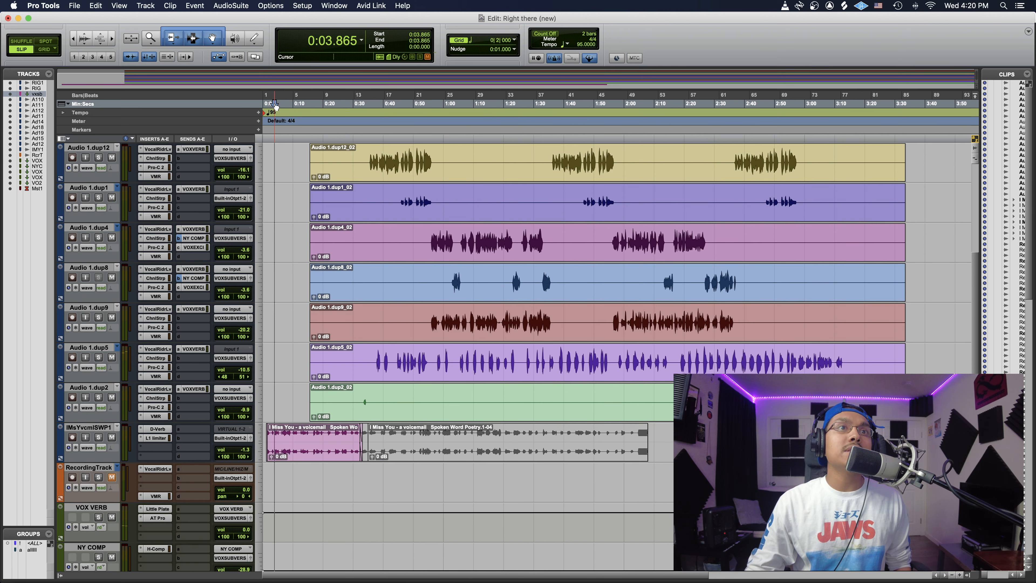
left_click(269, 106)
key("space")
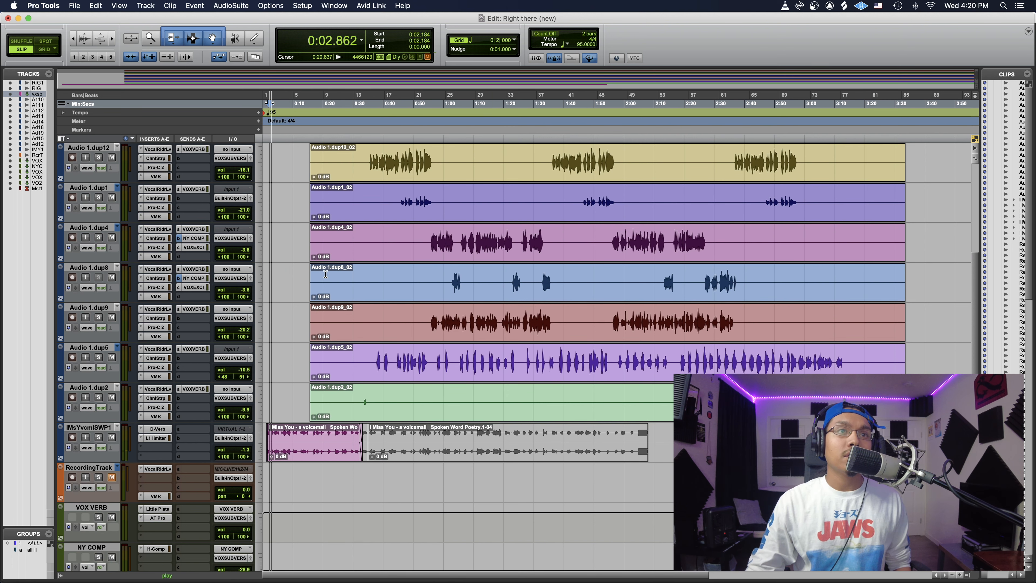
key("t")
key("t")
key("t")
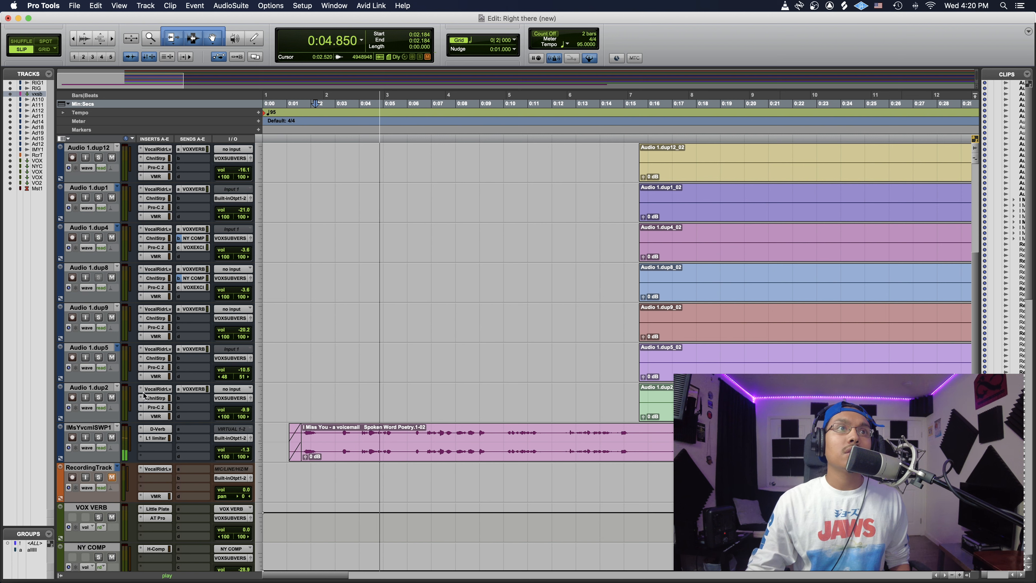
key("space")
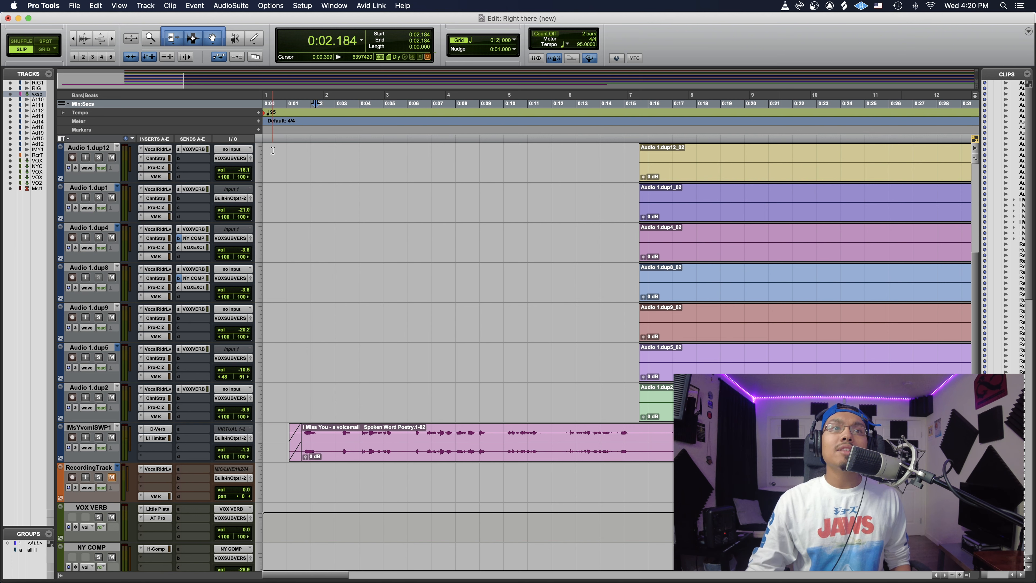
Place the playback start at 0:01.302, at the beginning of the voicemail clip, and bring the whole intro clip into view
left_click(297, 109)
left_click(293, 110)
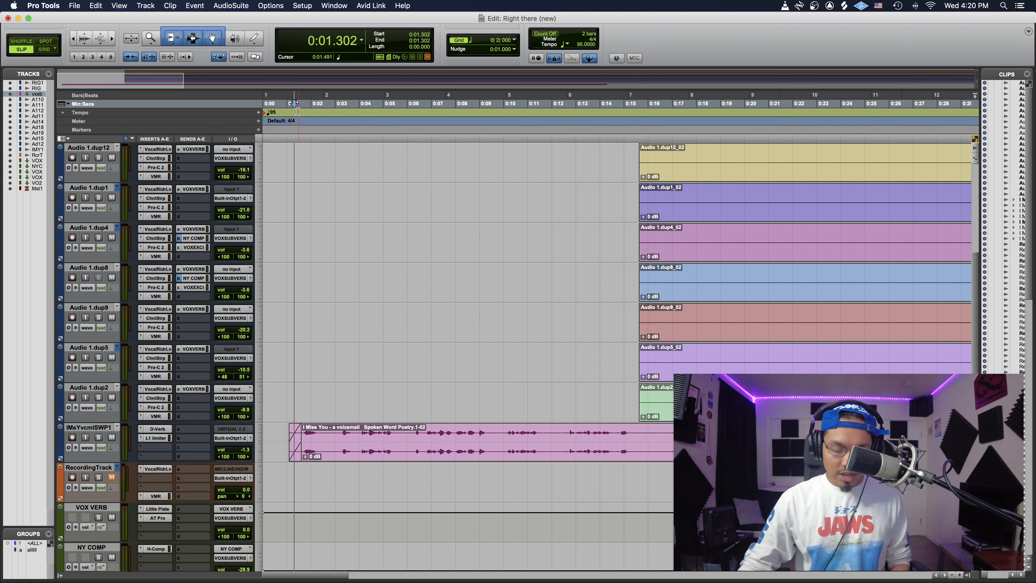
key("r")
key("r")
key("t")
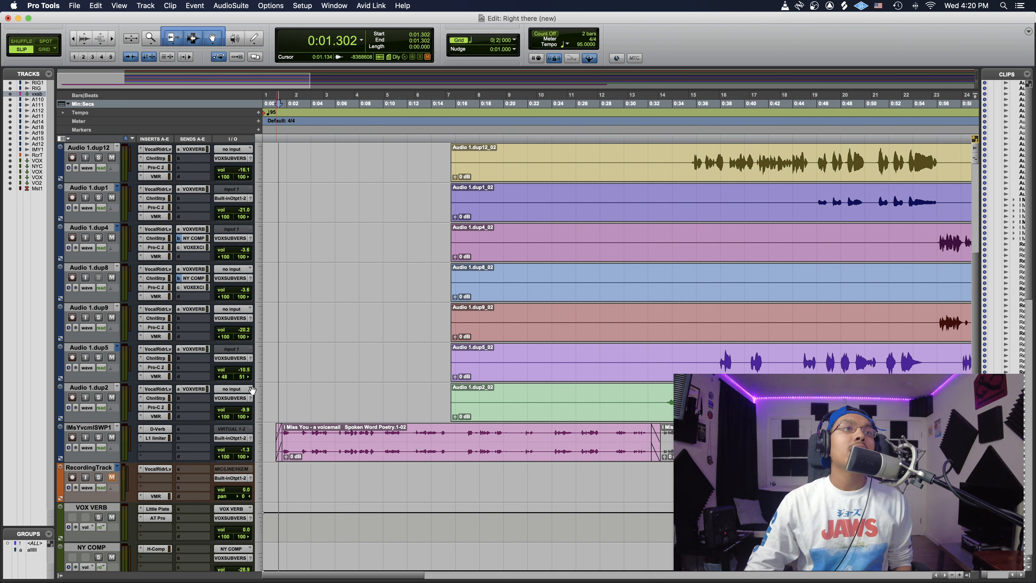
Examine D-Verb on the voicemail track and audition the intro with the L1 limiter bypassed and active, leaving it active
left_click(157, 429)
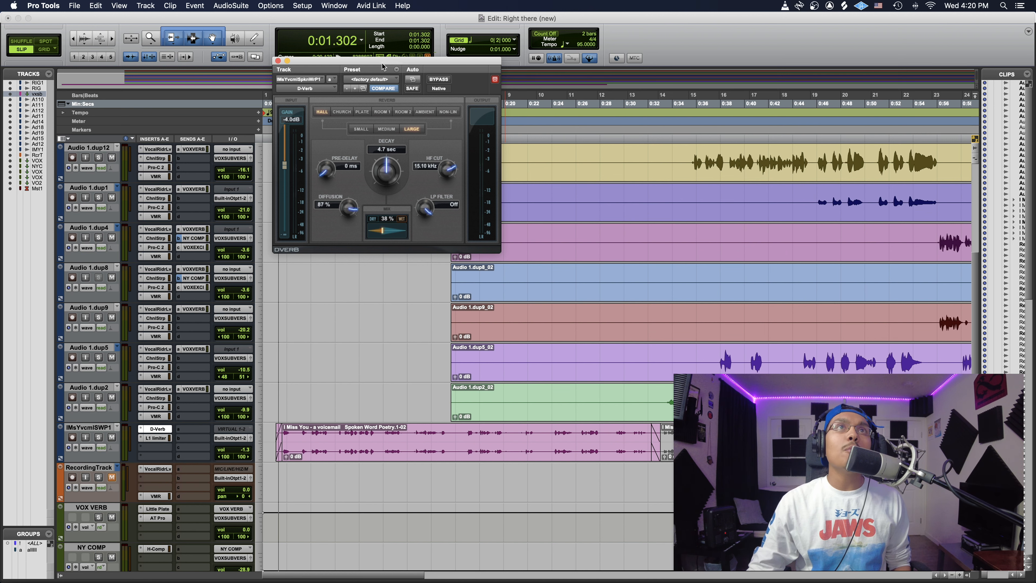
left_click_drag(444, 61, 515, 110)
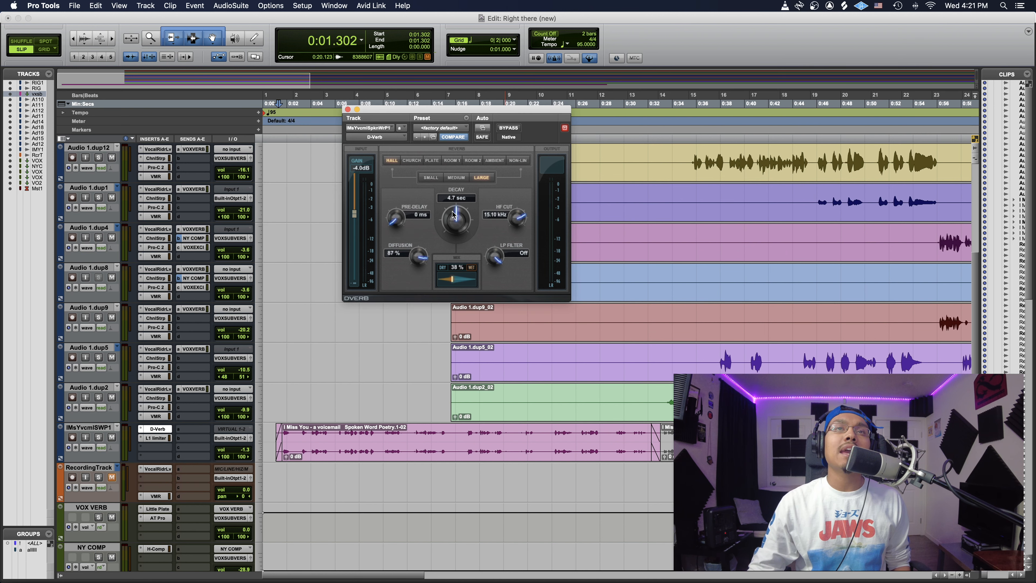
left_click(160, 437, "super")
key("space")
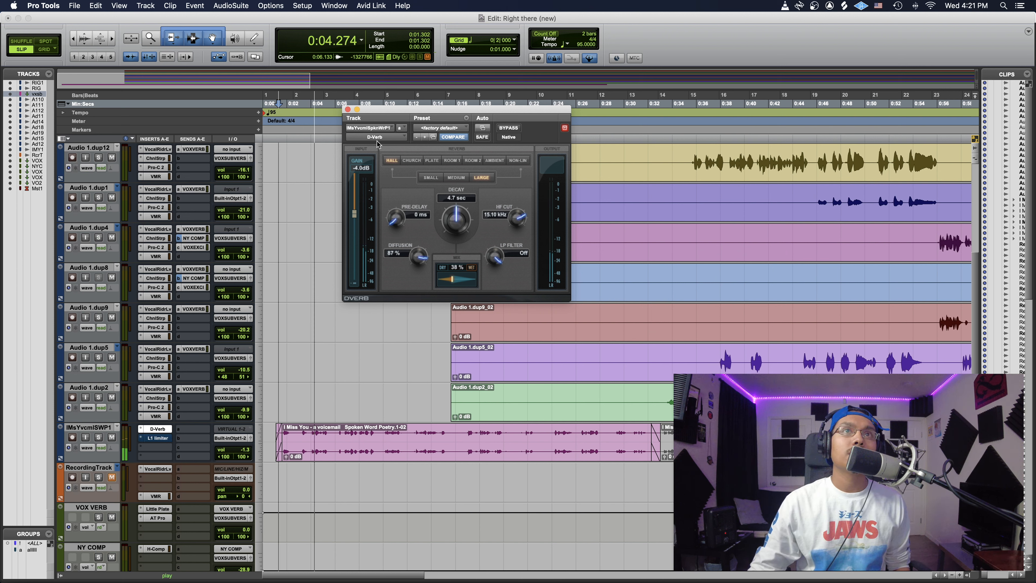
key("space")
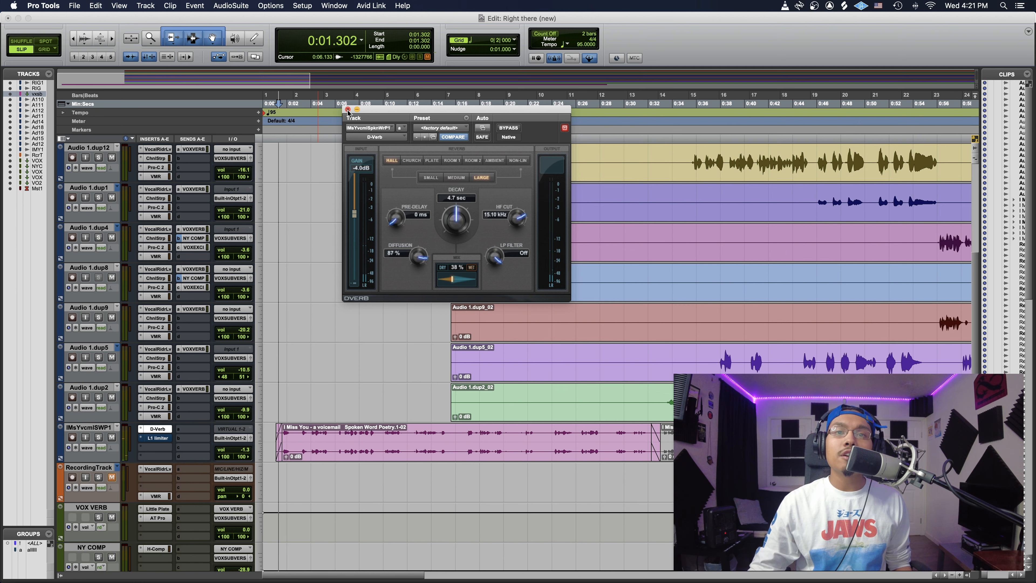
left_click(347, 110)
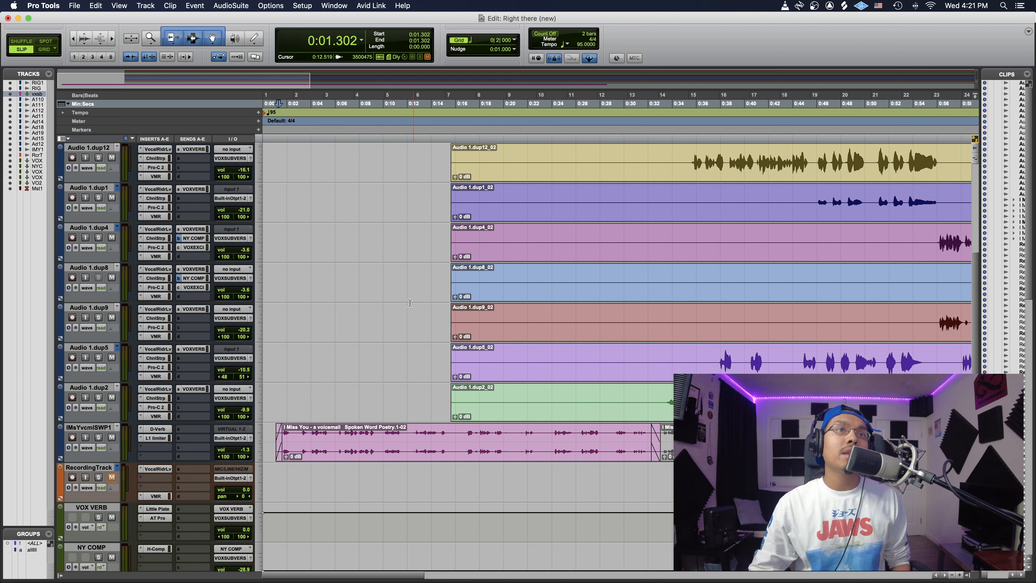
key("space")
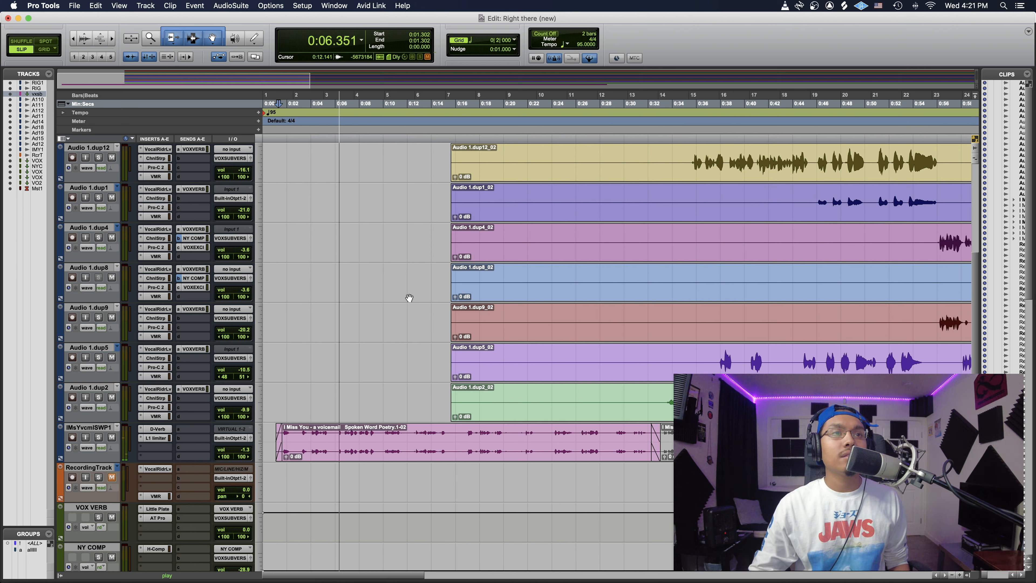
key("space")
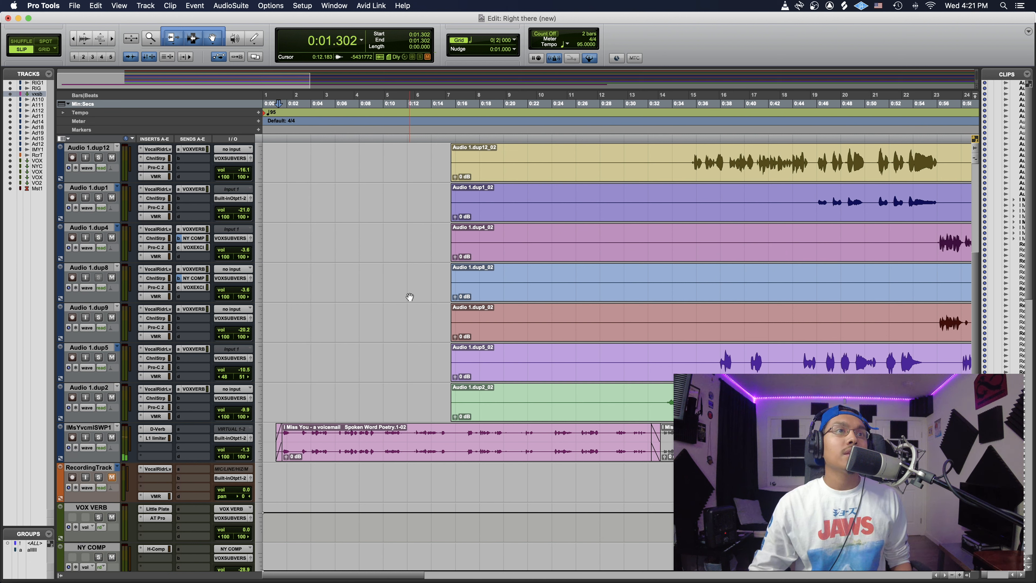
Show the song's full length in the Edit window and look over the beat, vox sub and vocal tracks
key("super+bracketleft")
key("super+bracketleft")
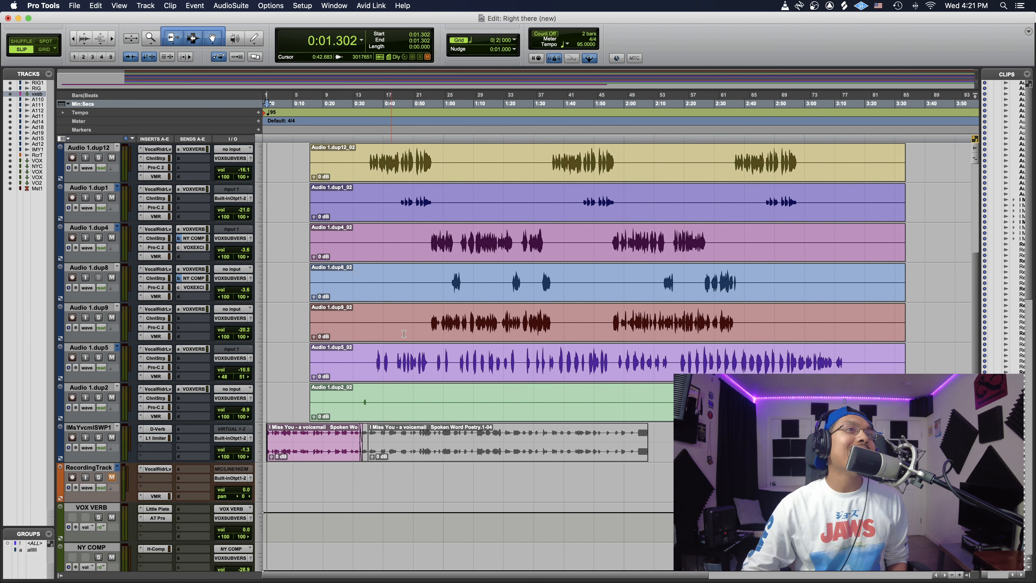
key("super+bracketleft")
scroll(410, 296, "up", 5)
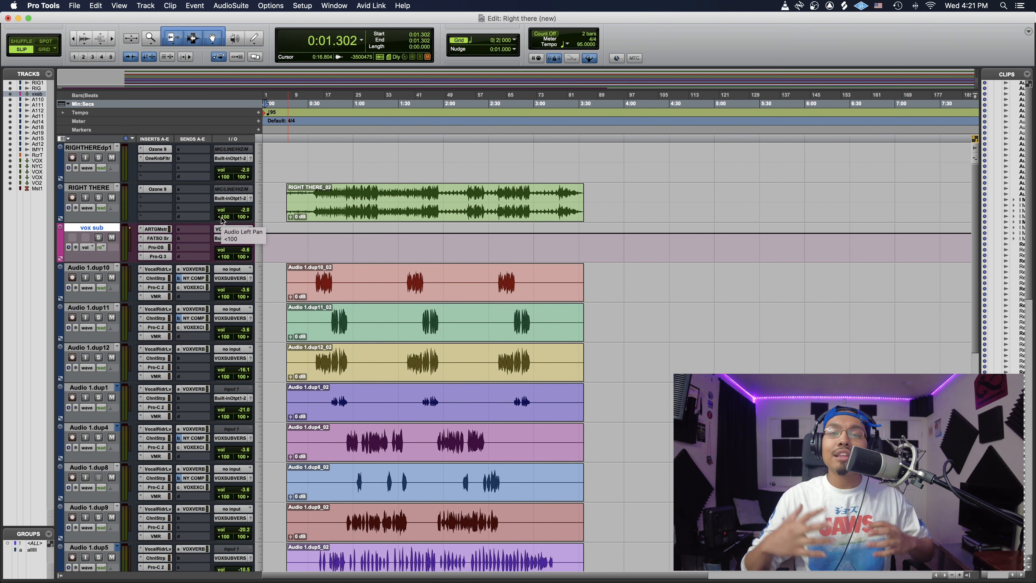
scroll(399, 317, "down", 4)
scroll(400, 317, "up", 4)
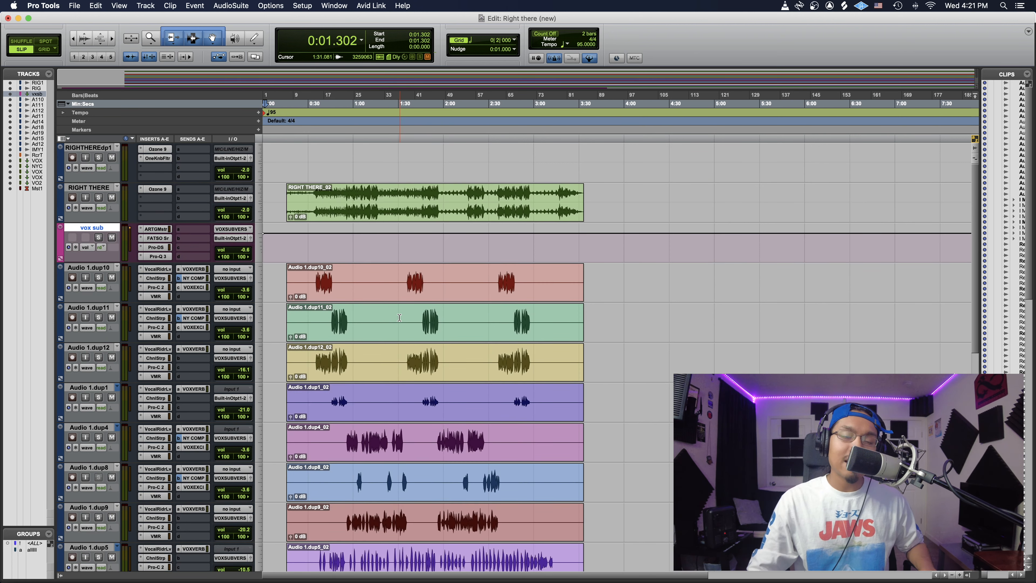